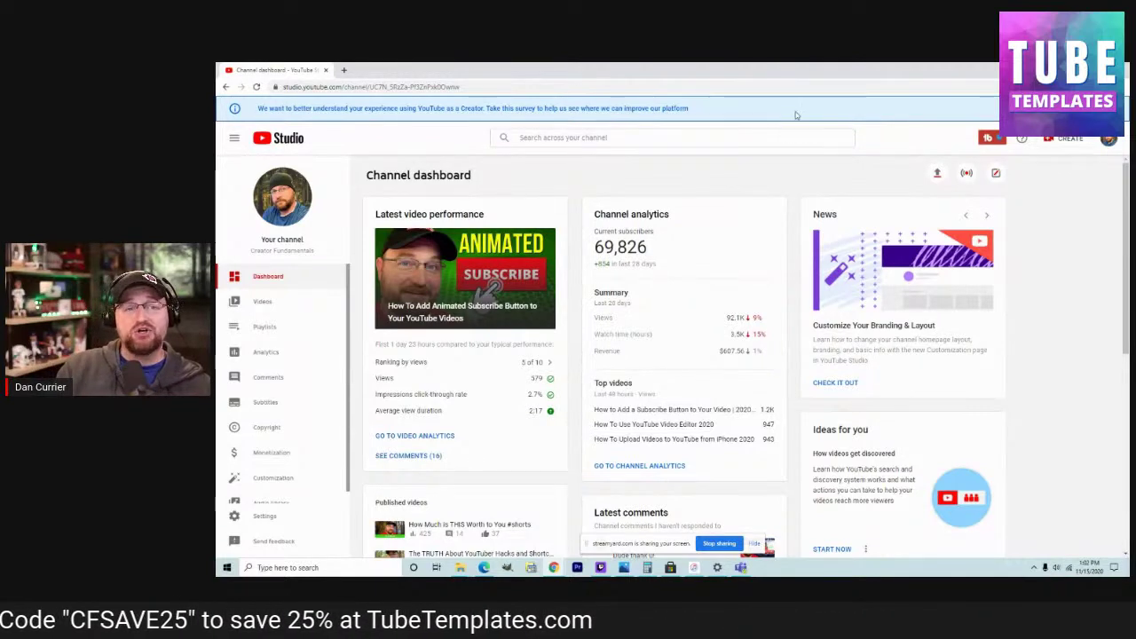
Visit the public channel page from the account menu, then return to the Studio dashboard
click(1109, 140)
click(990, 198)
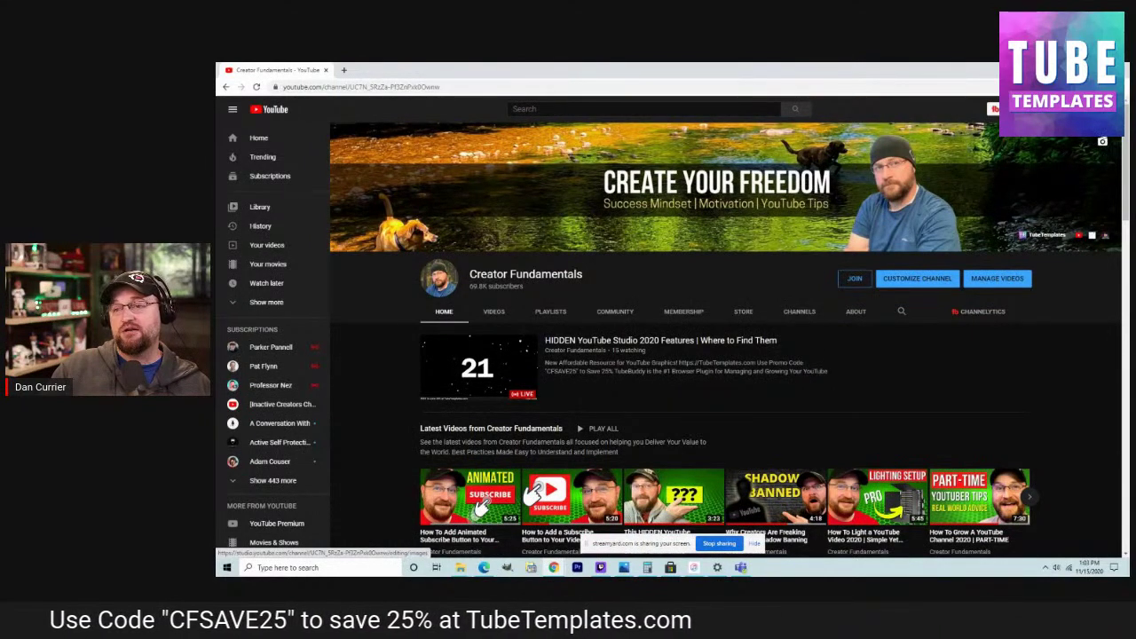
click(1106, 111)
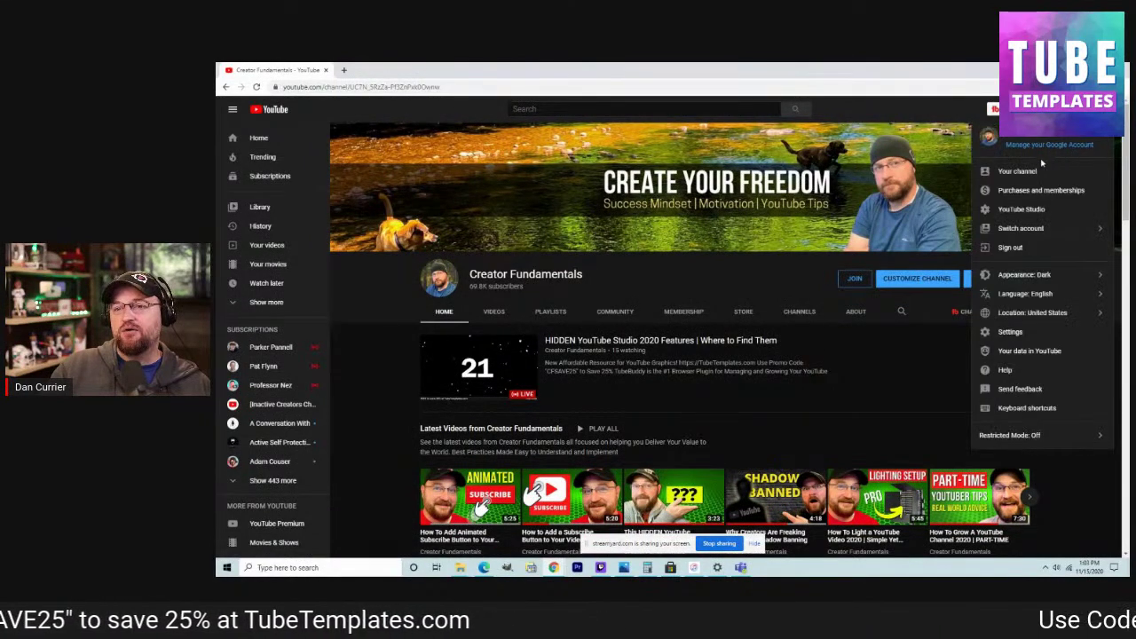
click(1023, 210)
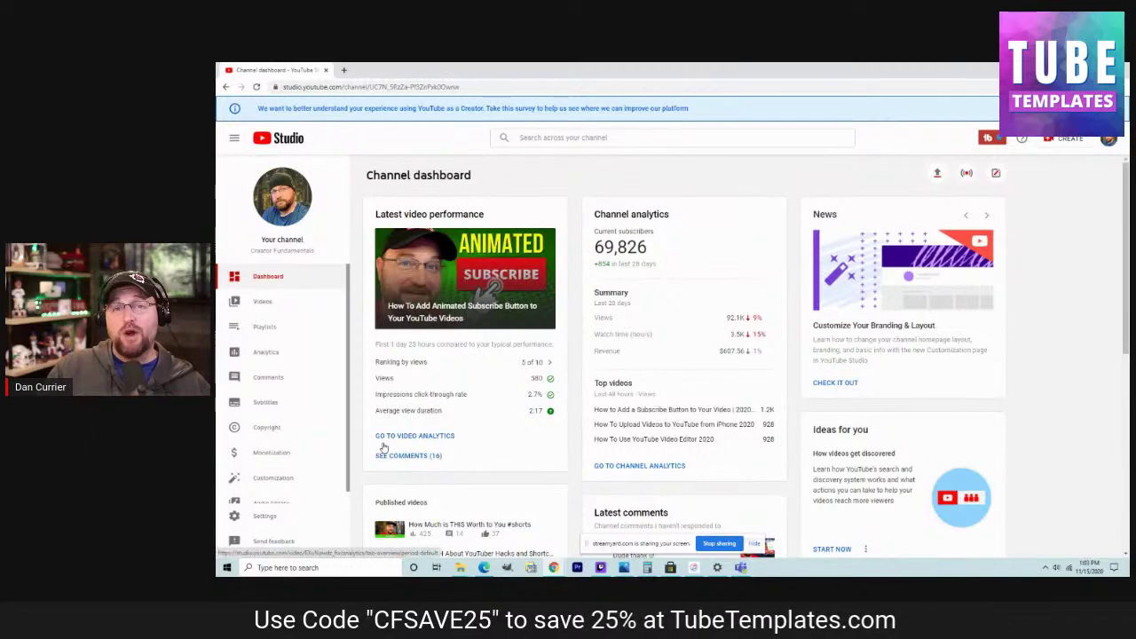
Open Studio Settings and check the currency list, keeping US Dollar
click(308, 520)
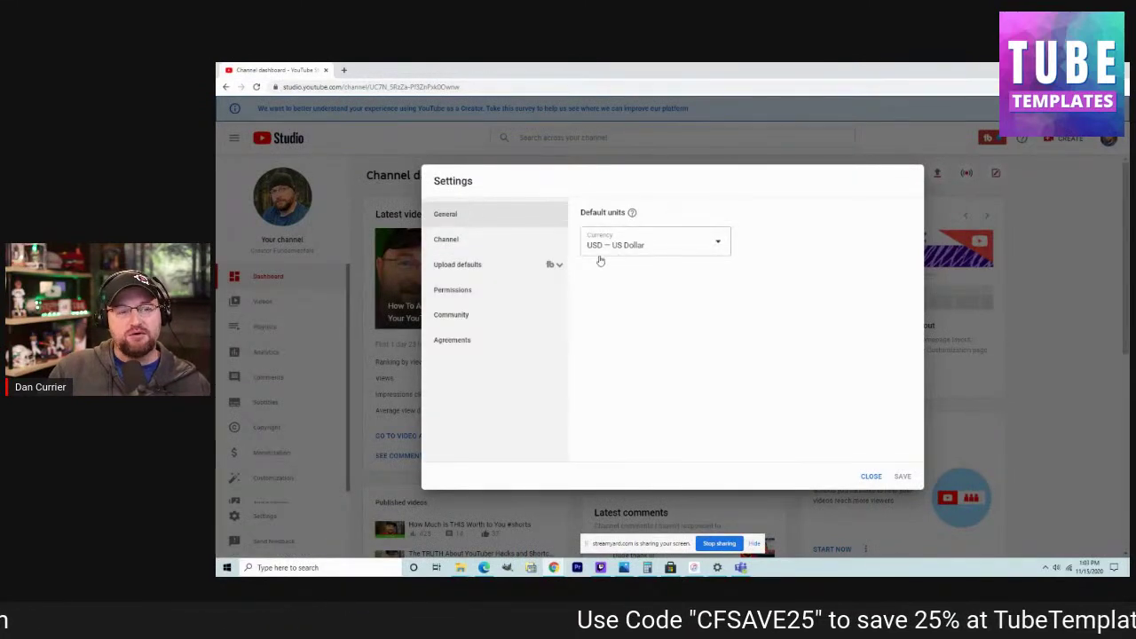
click(648, 244)
click(872, 276)
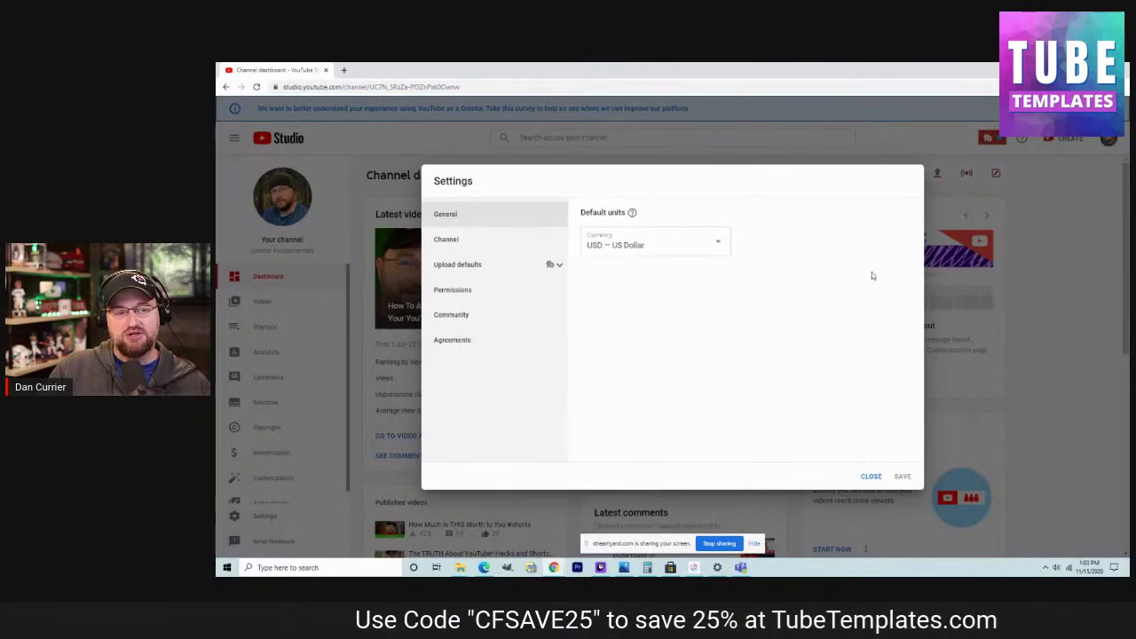
Browse the Channel basic info, advanced settings and feature pages, ending on Upload defaults
click(492, 246)
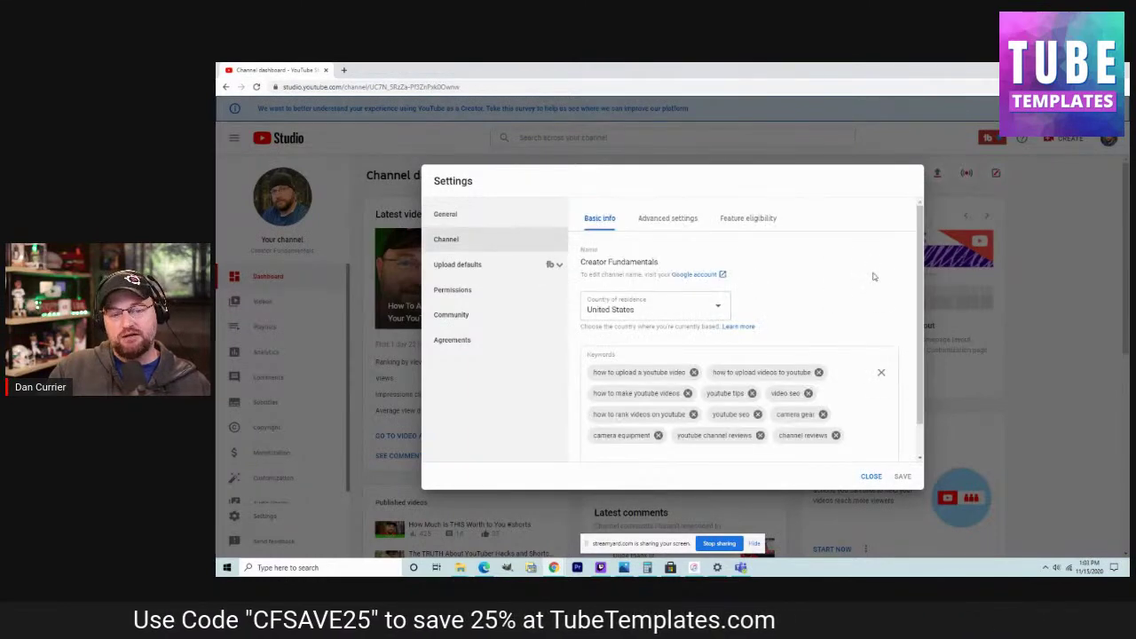
scroll(875, 275, down, 2)
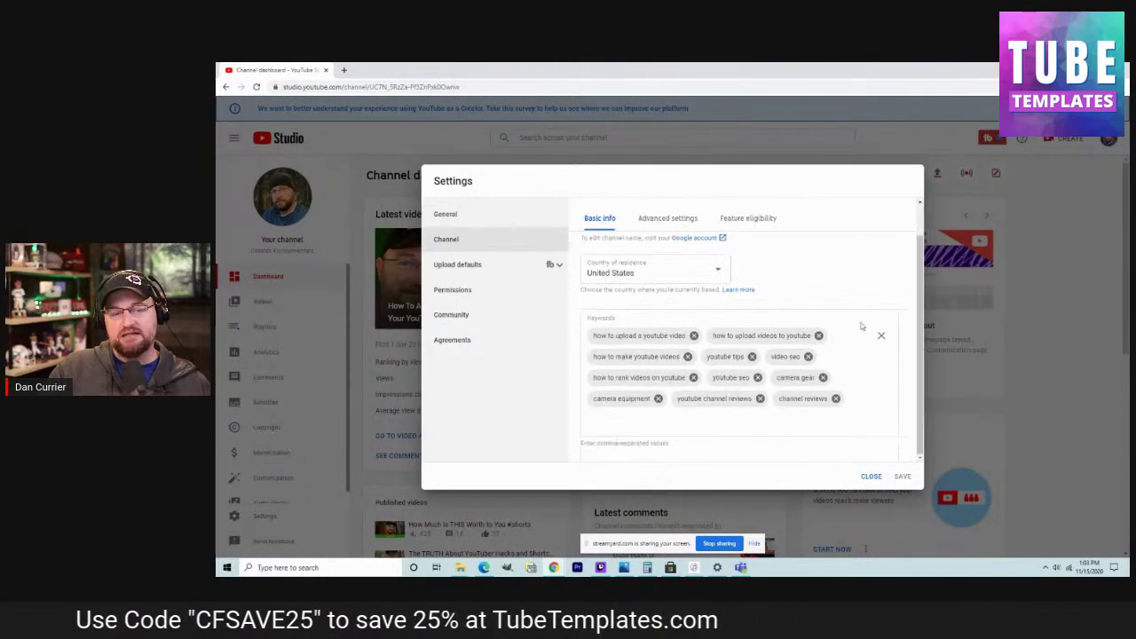
click(678, 413)
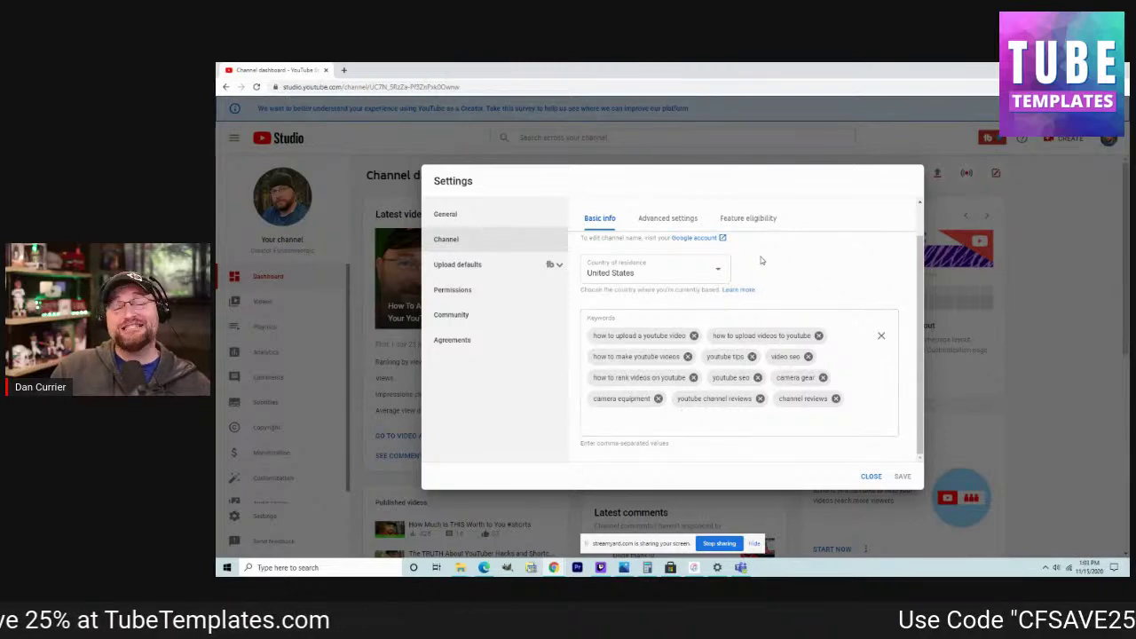
click(673, 219)
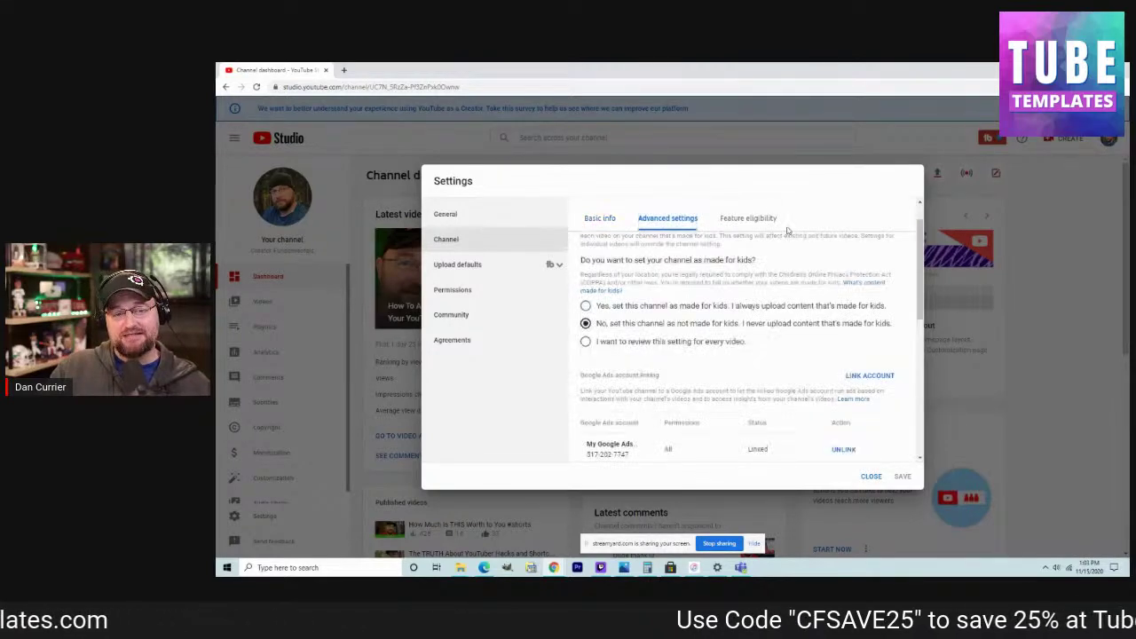
click(733, 218)
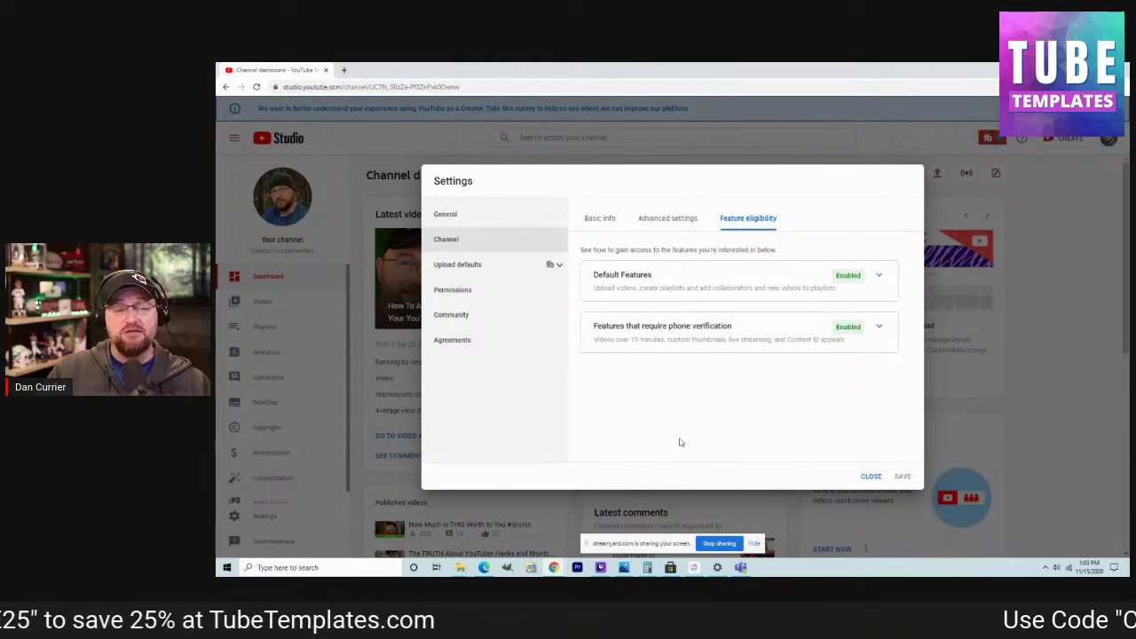
click(595, 219)
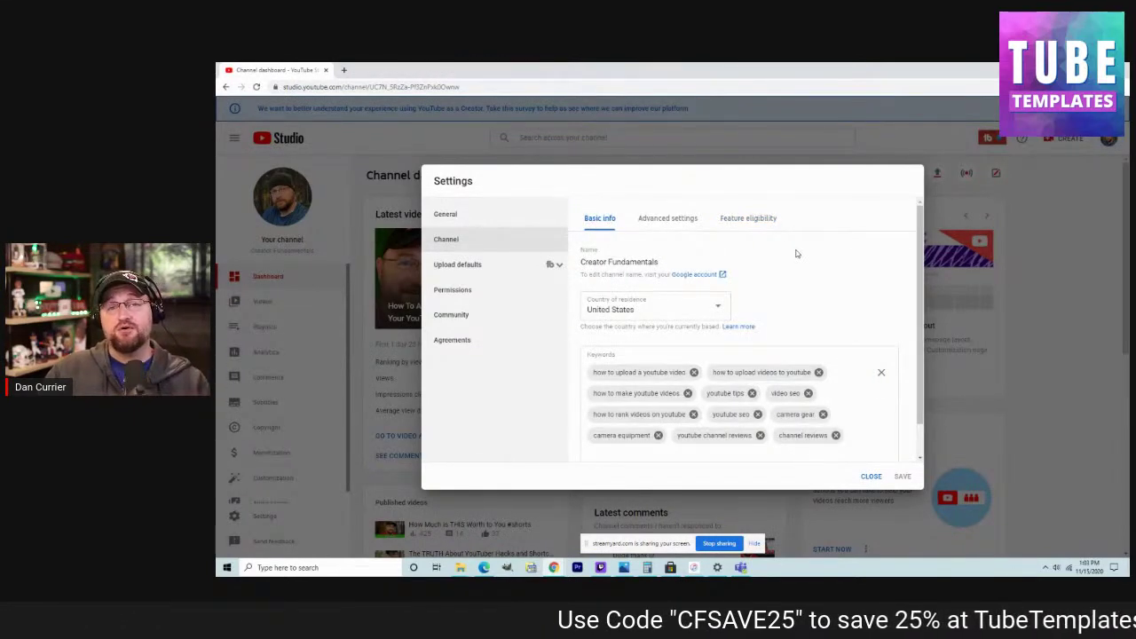
click(519, 266)
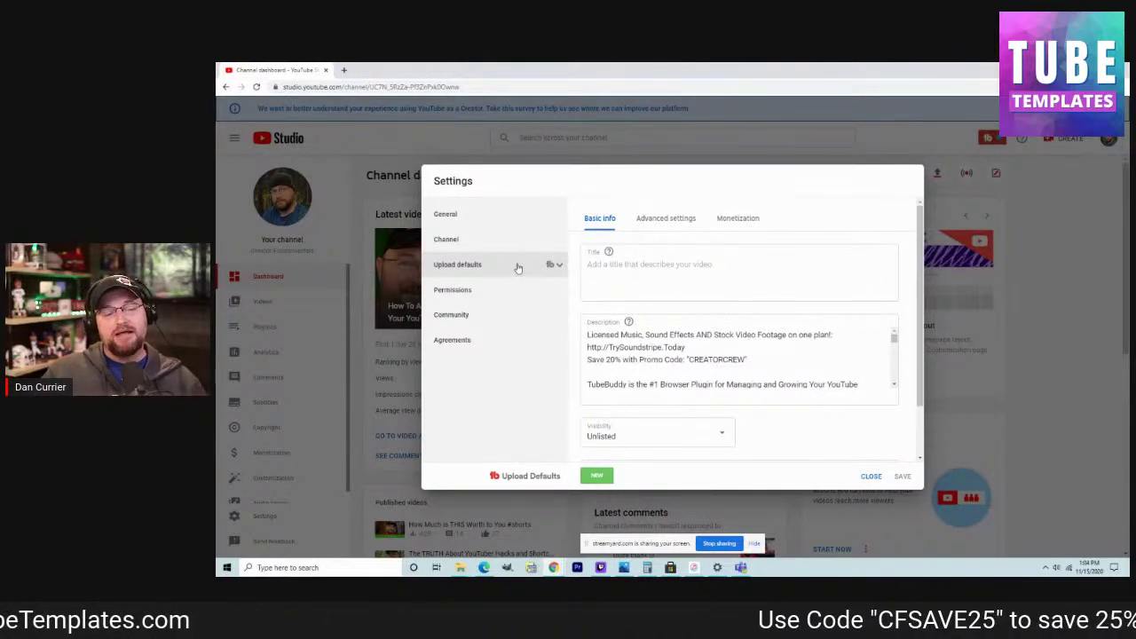
click(844, 347)
scroll(817, 351, down, 10)
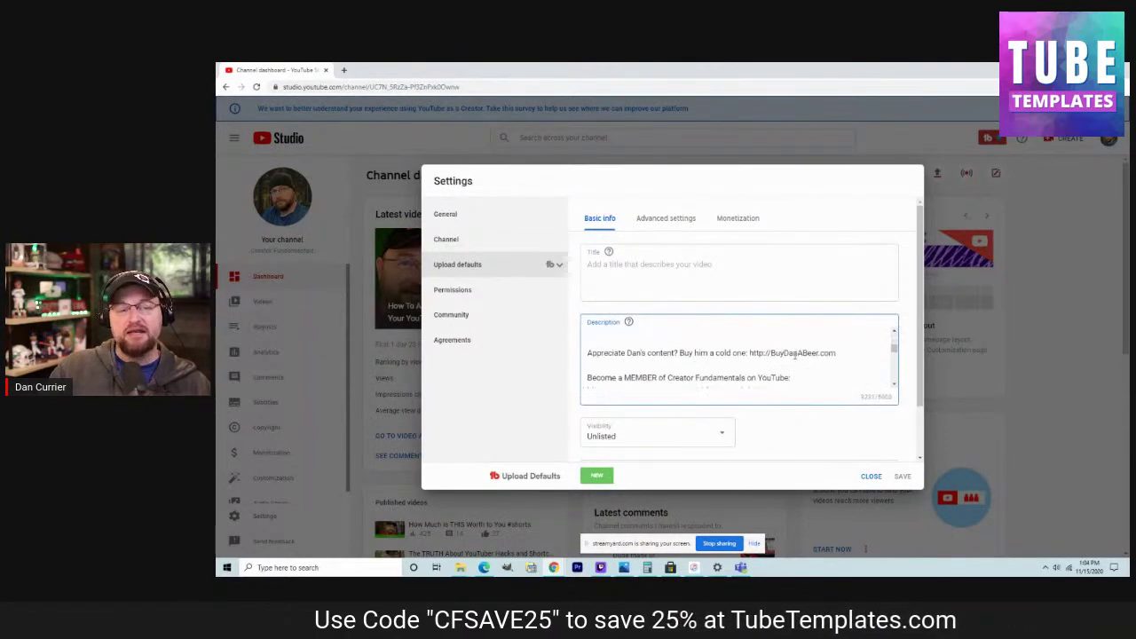
scroll(795, 354, down, 8)
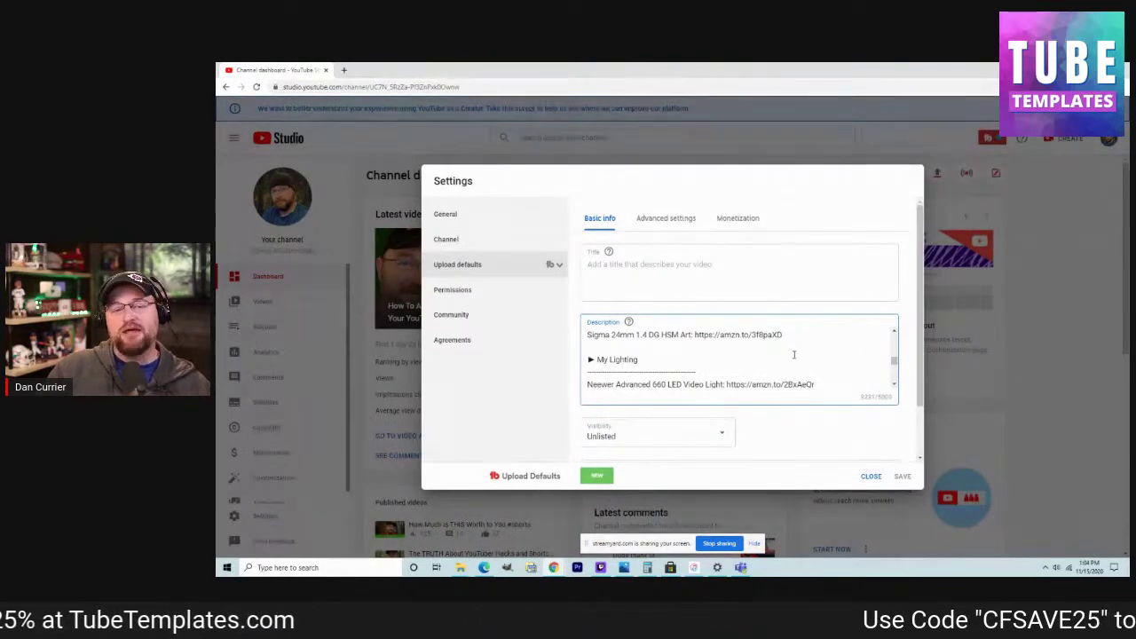
scroll(793, 355, down, 5)
scroll(786, 353, up, 3)
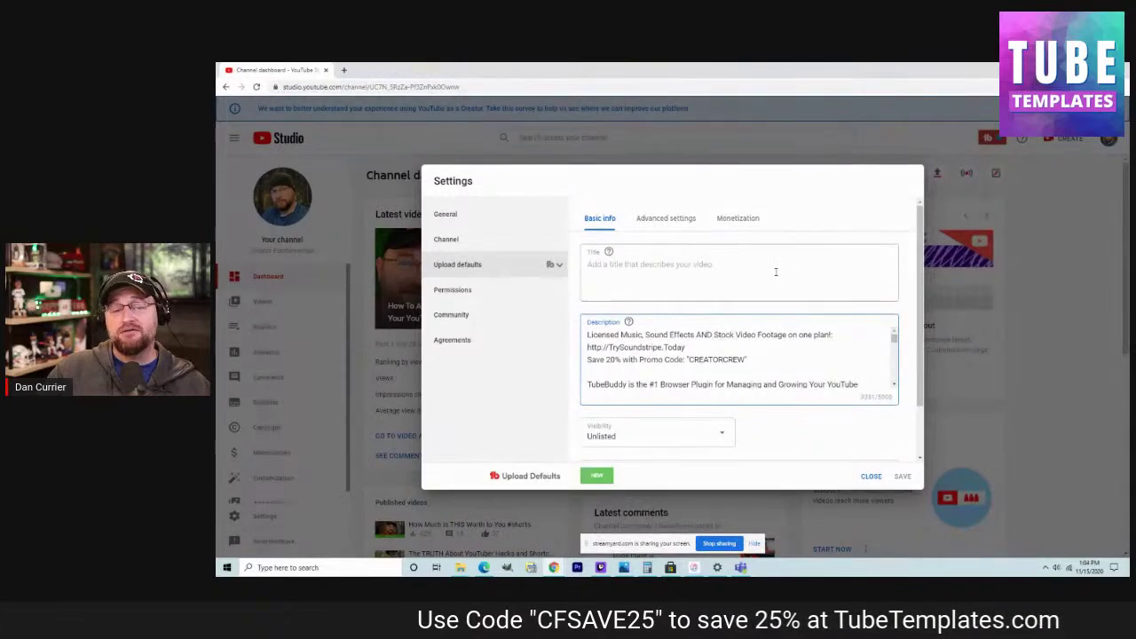
scroll(784, 297, down, 1)
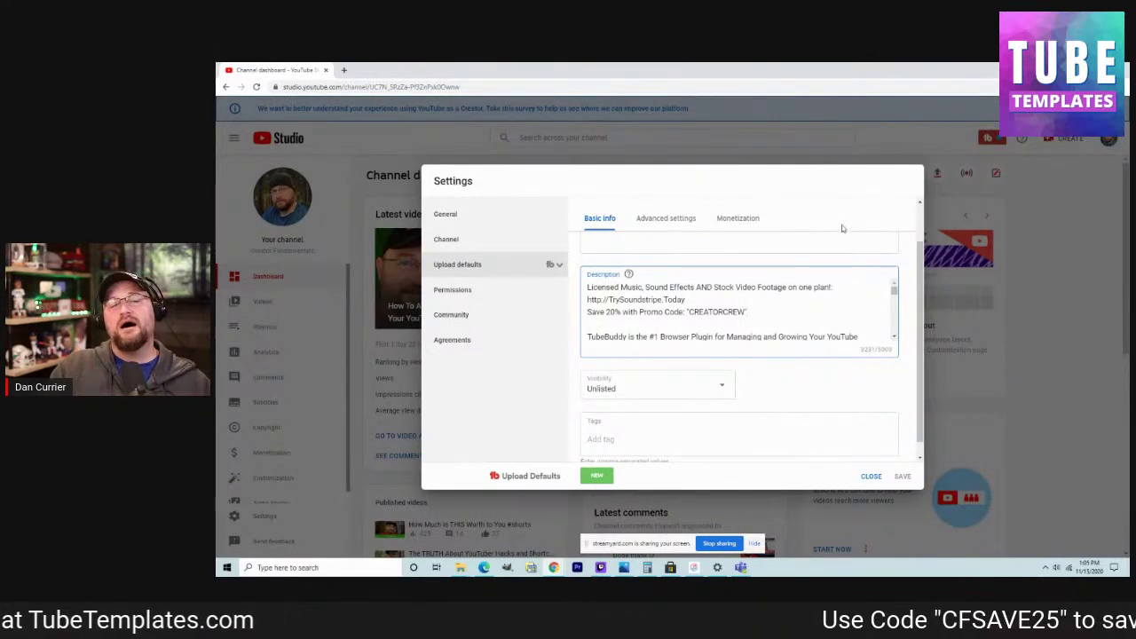
scroll(817, 349, down, 1)
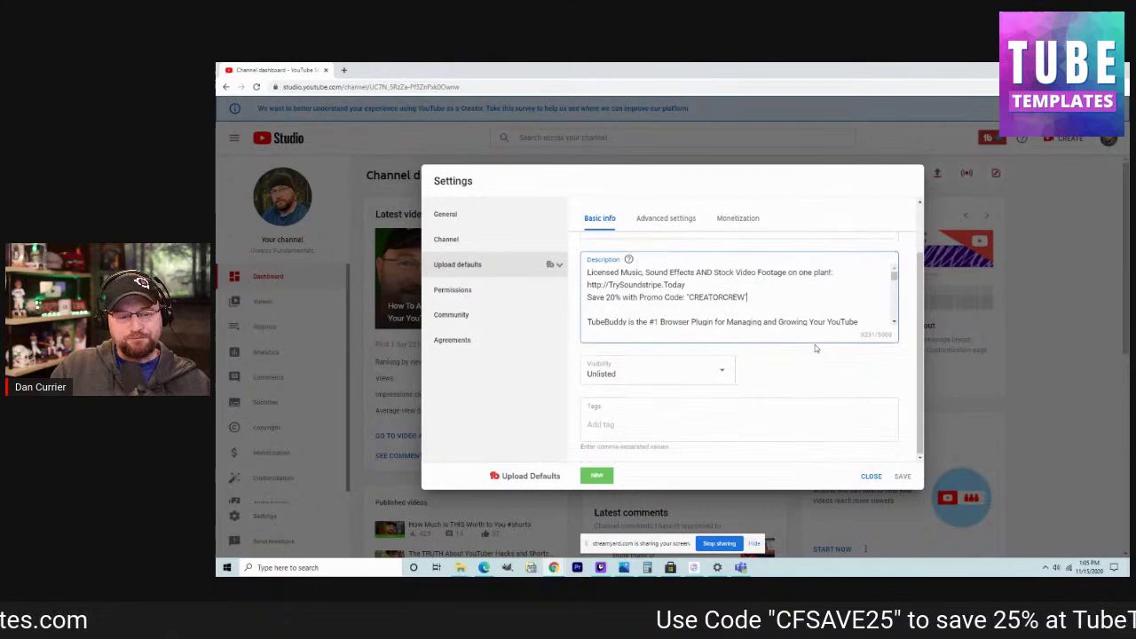
click(753, 432)
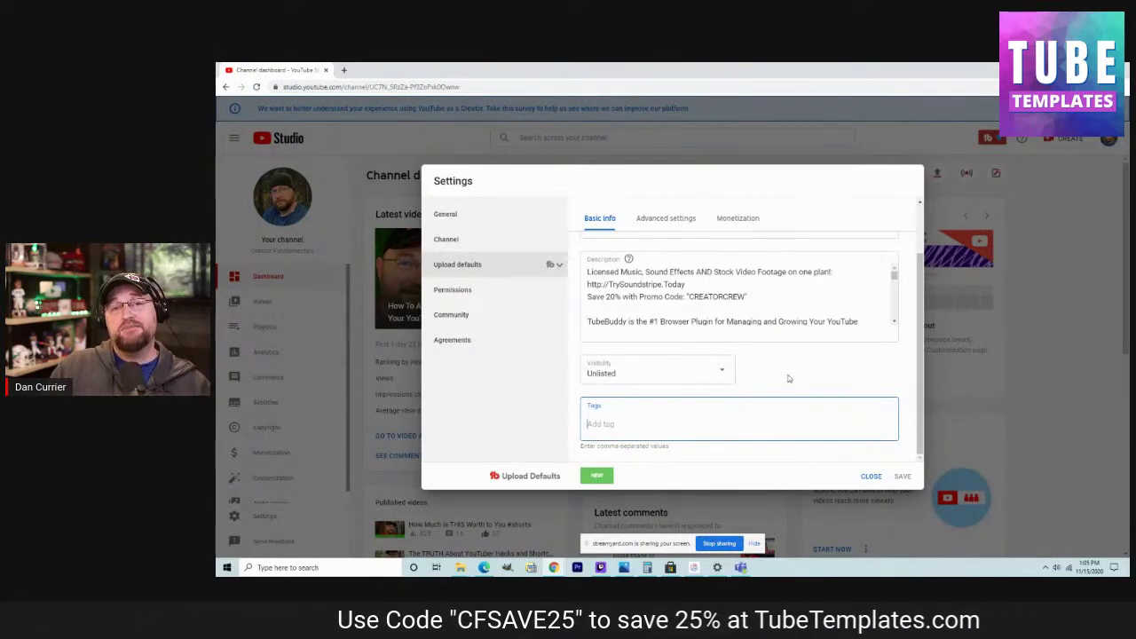
click(527, 290)
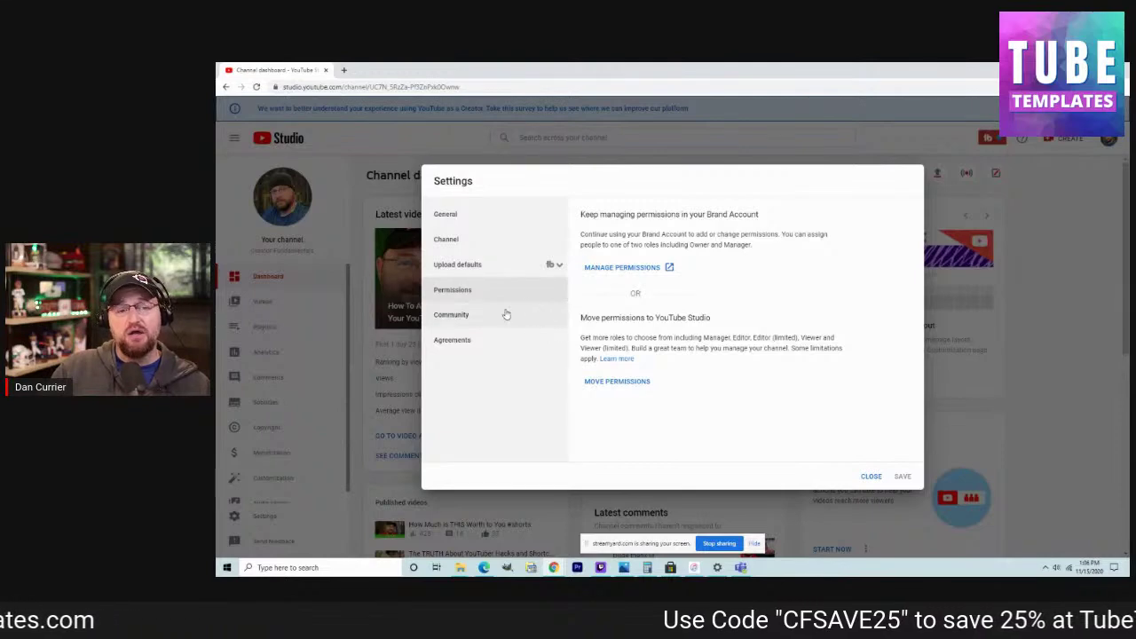
Review the Community and Agreements settings, close Settings, and go to Channel customization
click(456, 316)
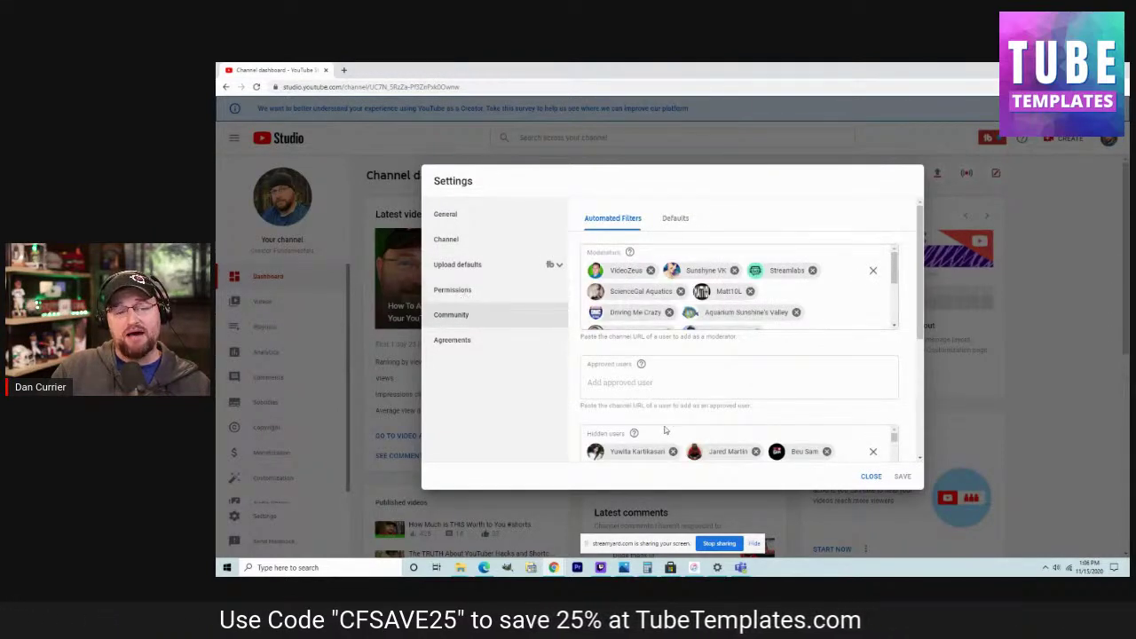
click(491, 344)
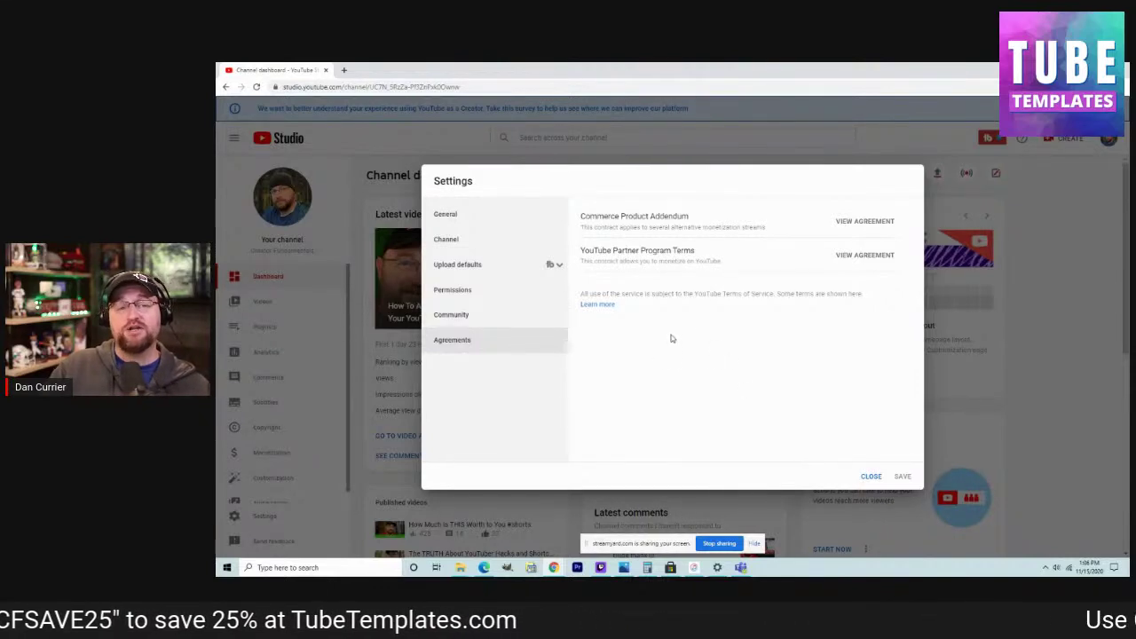
click(869, 478)
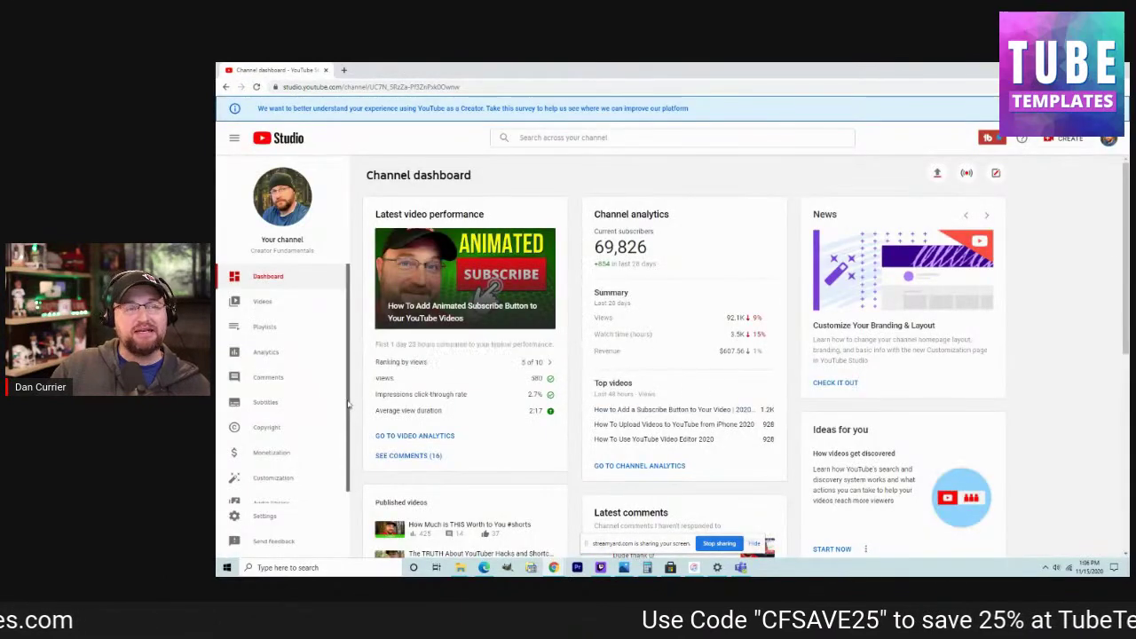
click(281, 479)
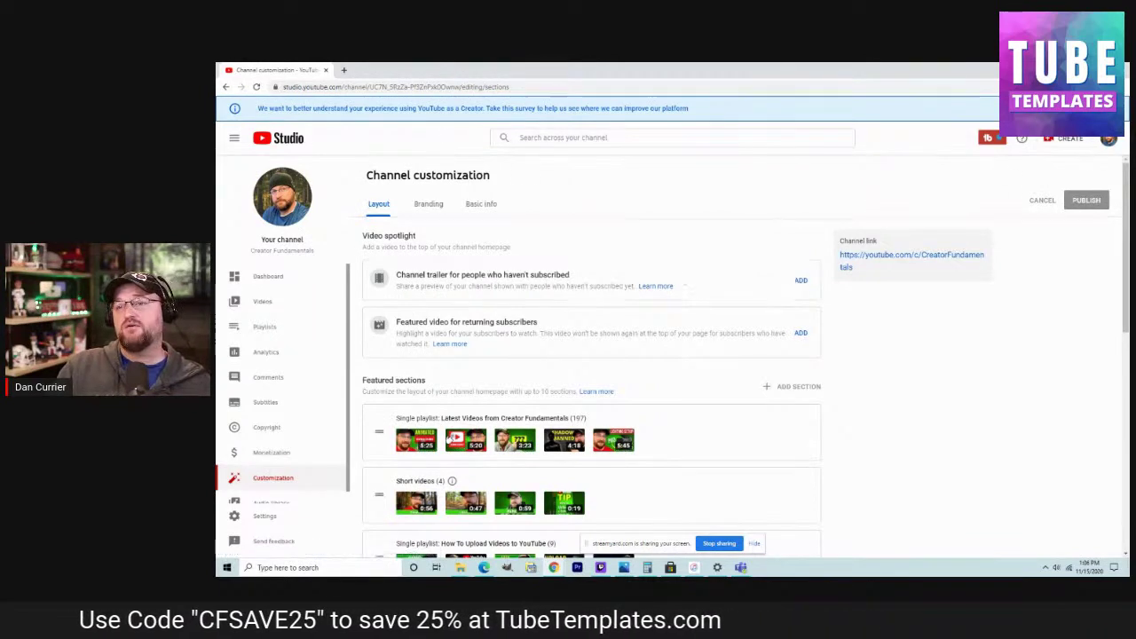
From the public channel page, open Customize channel in a new tab
click(1109, 138)
click(993, 216)
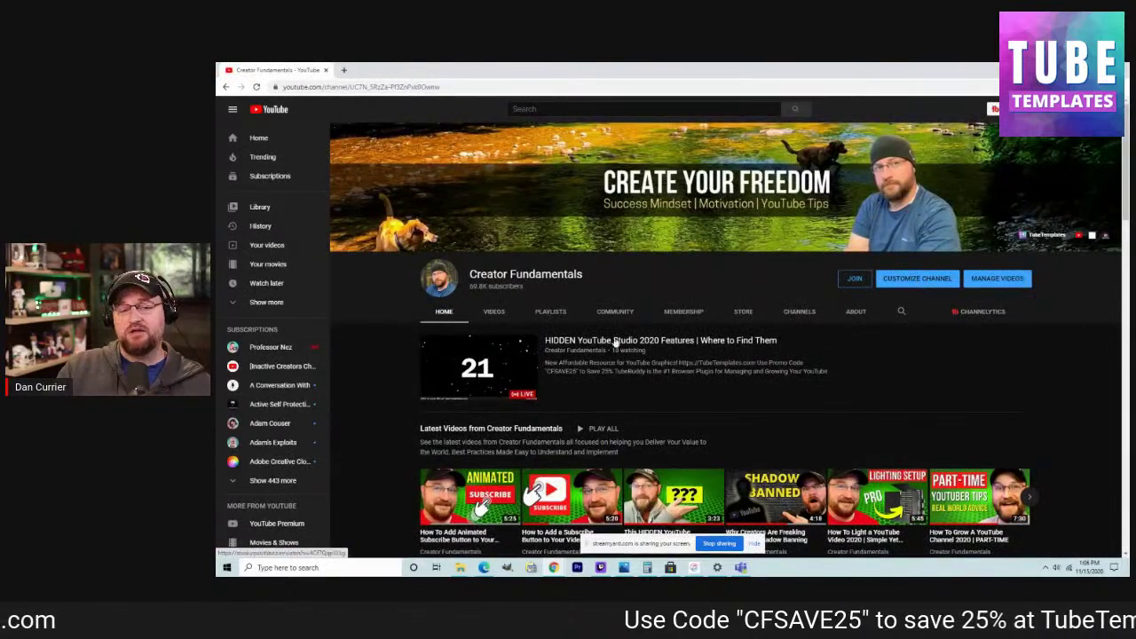
click(920, 280)
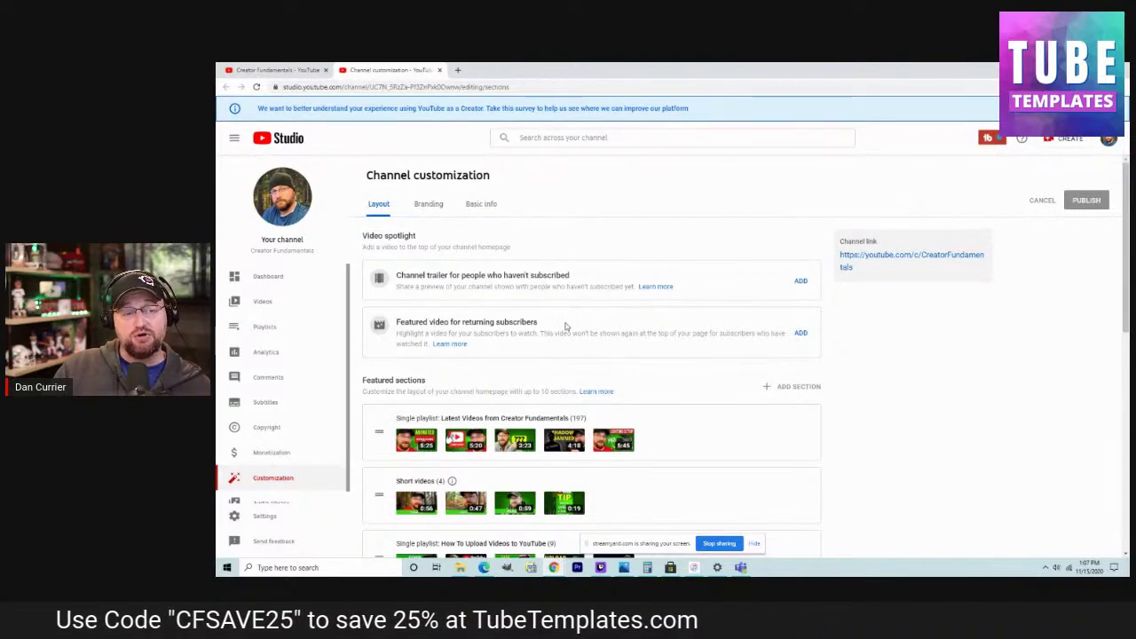
Scroll through the Layout tab's Video spotlight and Featured sections, then switch to Branding
scroll(551, 320, down, 3)
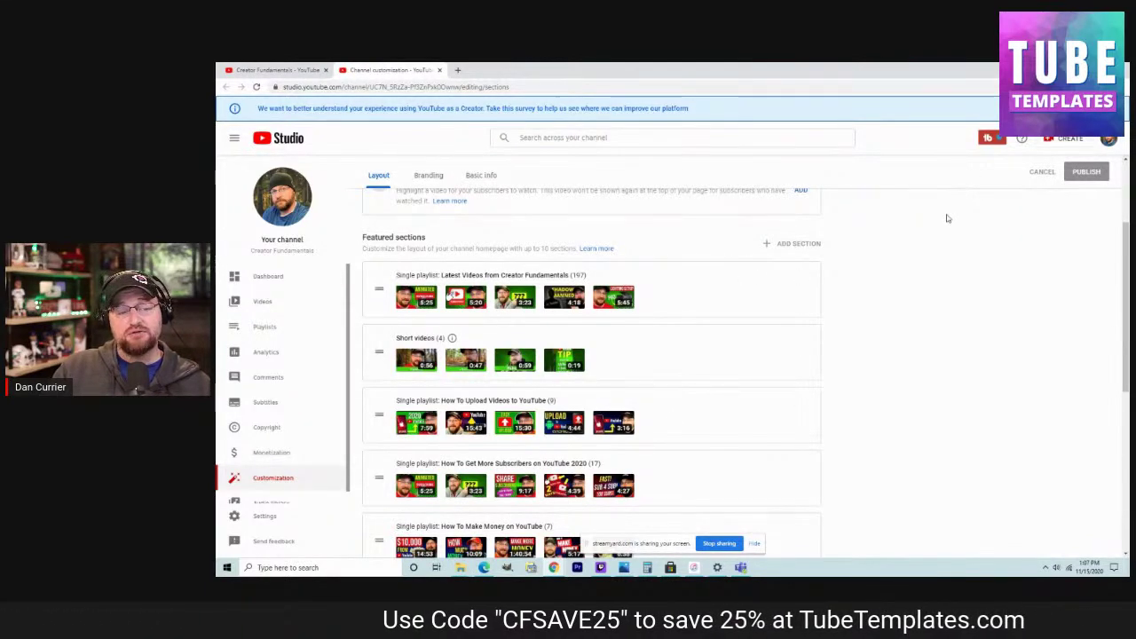
scroll(945, 216, down, 2)
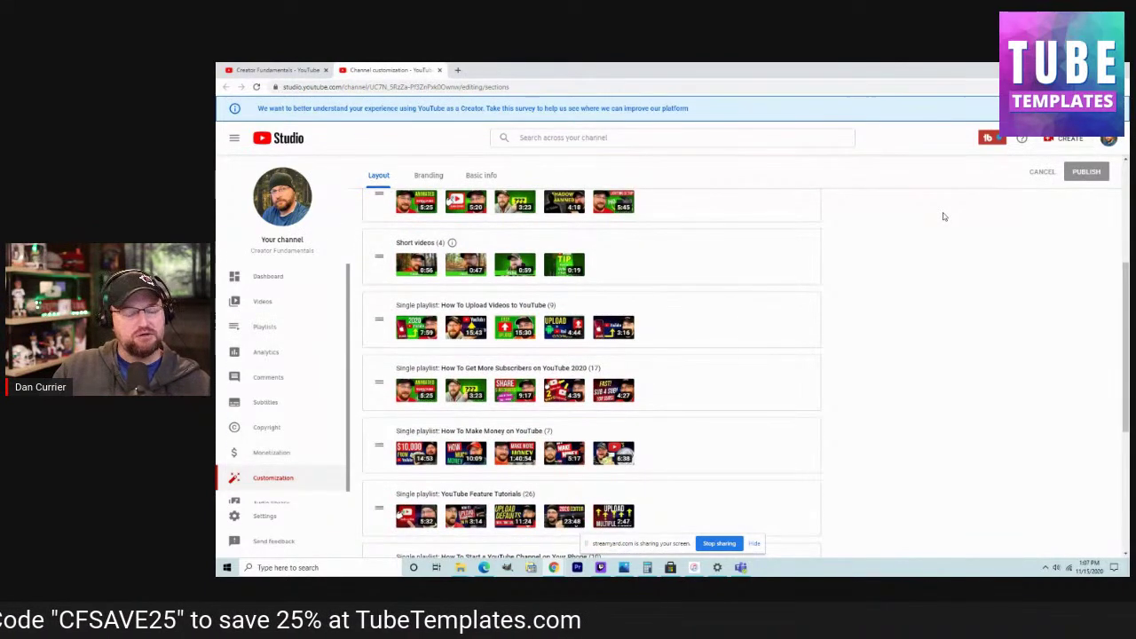
scroll(551, 304, up, 4)
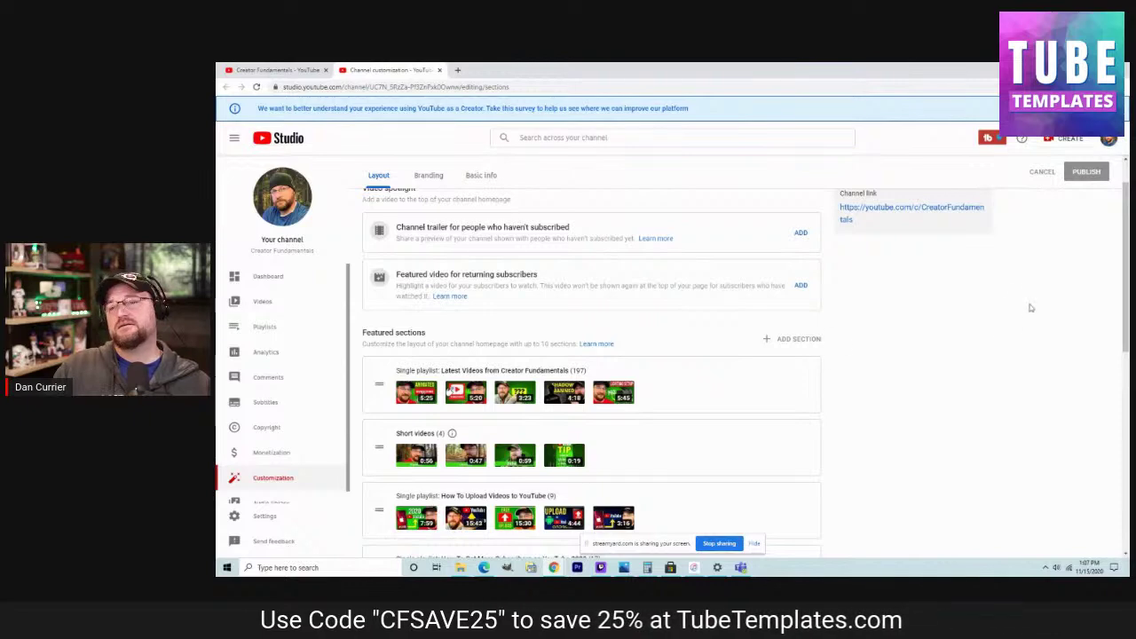
scroll(1031, 308, up, 1)
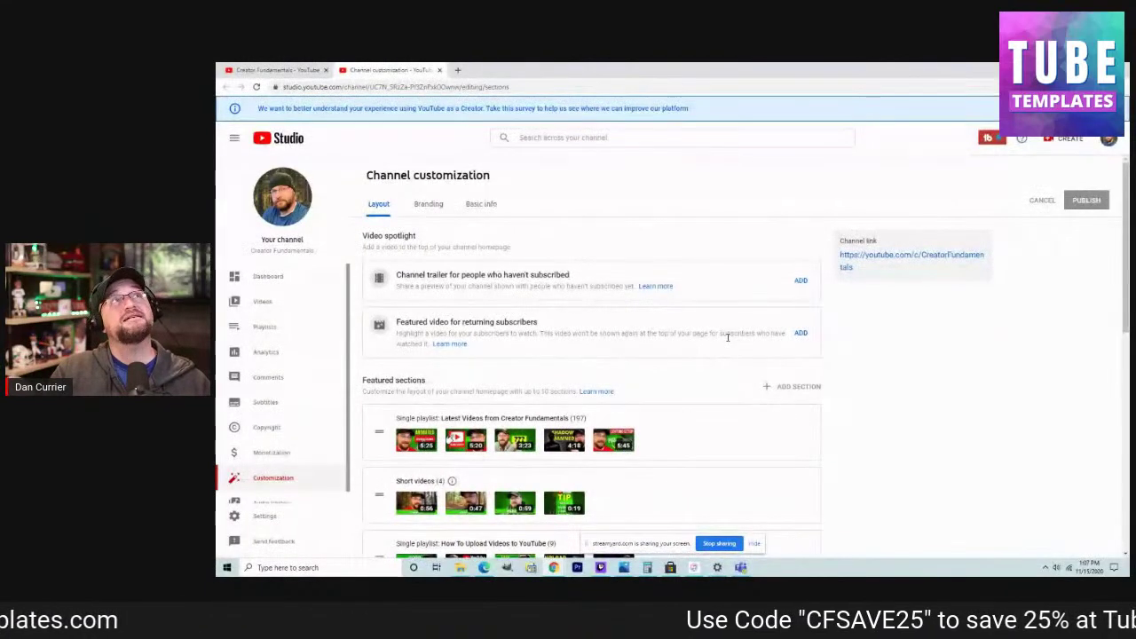
scroll(879, 358, down, 10)
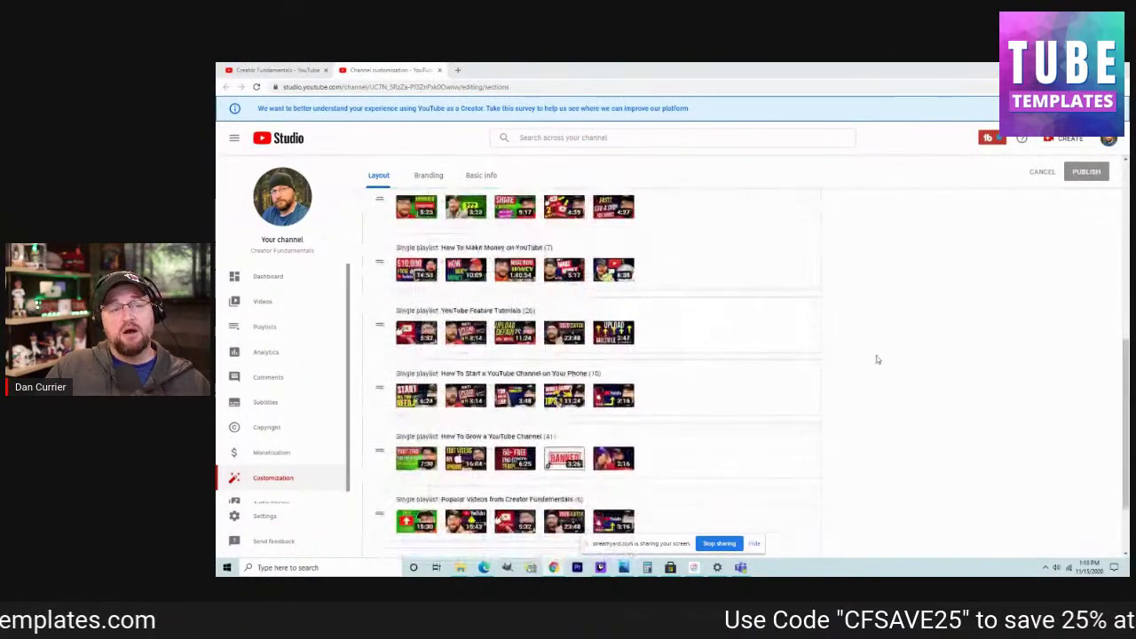
scroll(877, 360, up, 10)
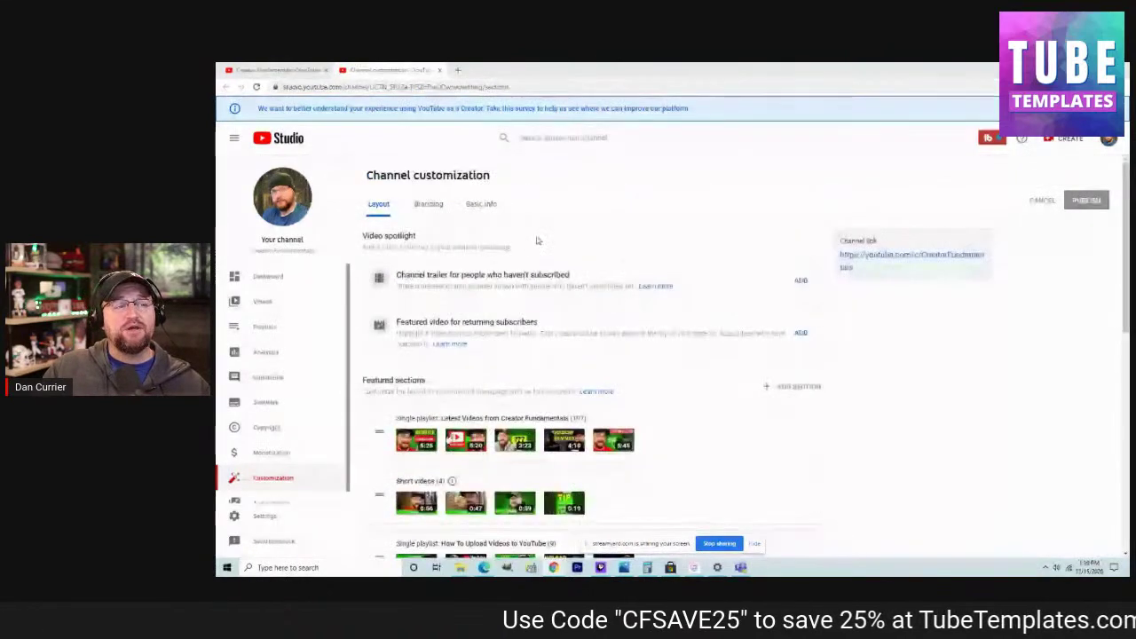
click(430, 205)
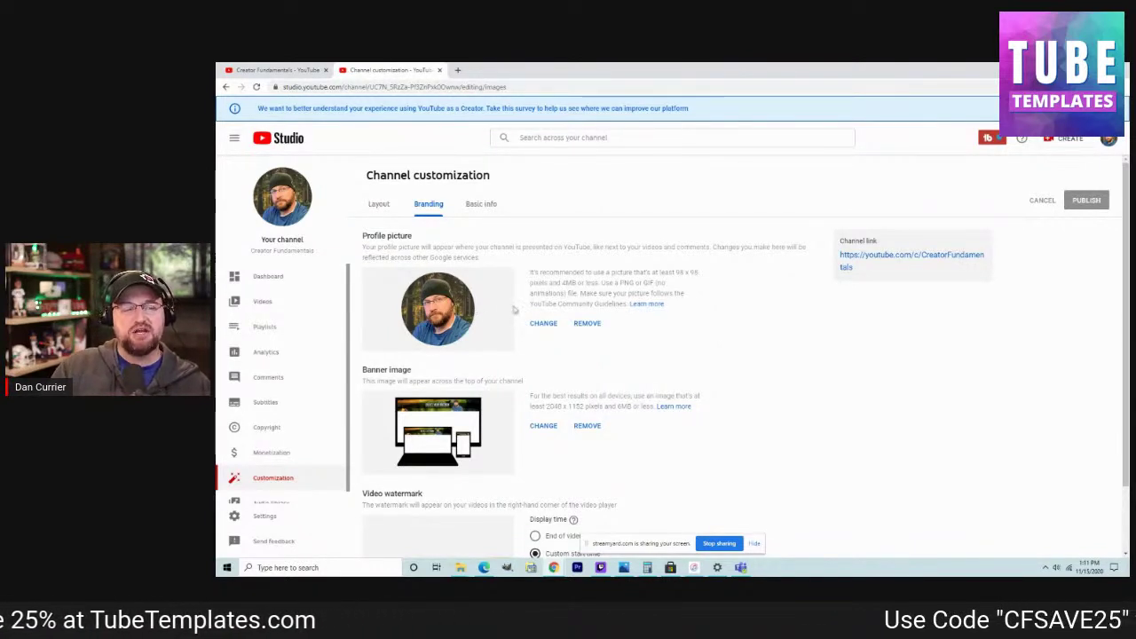
Highlight the 2048 x 1152 banner size, then start replacing the banner and cancel it
scroll(571, 351, down, 1)
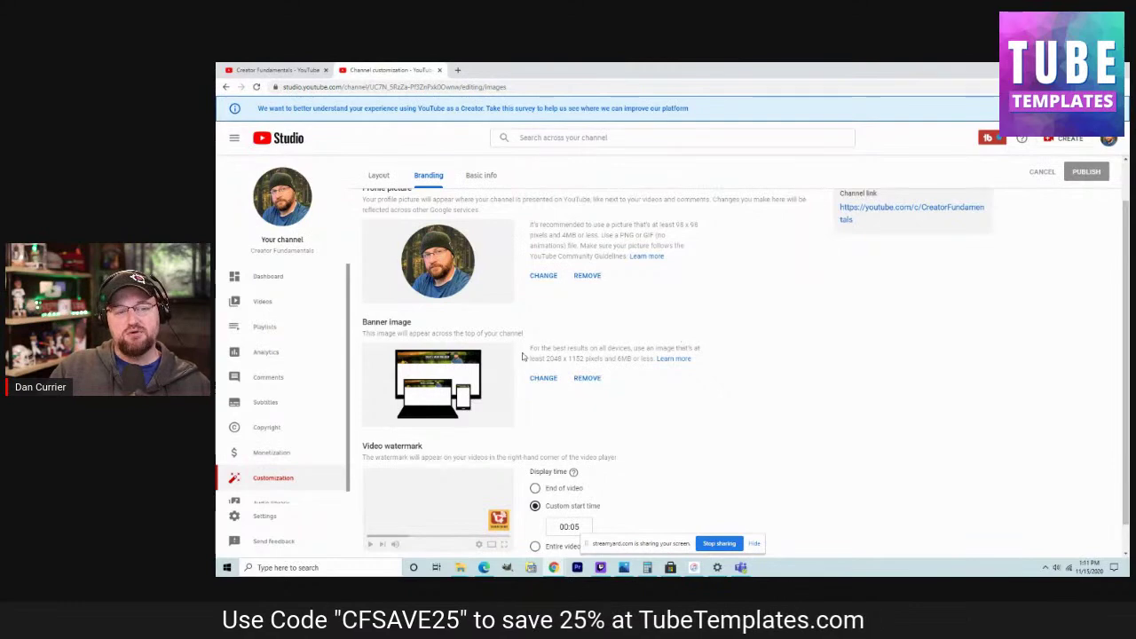
drag(546, 359, 585, 360)
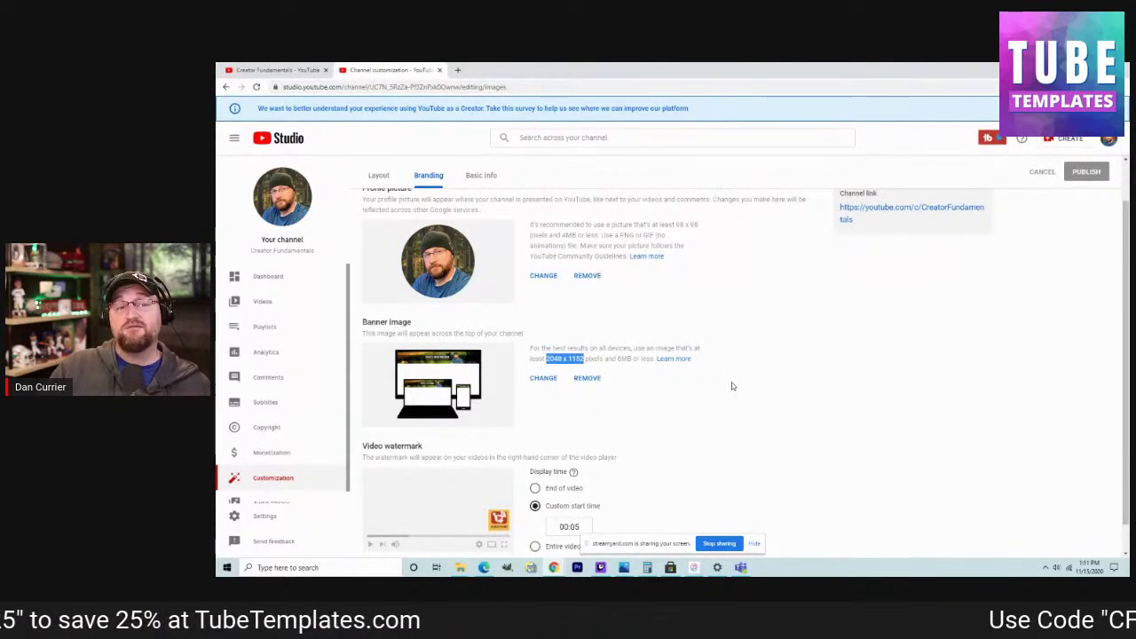
click(545, 380)
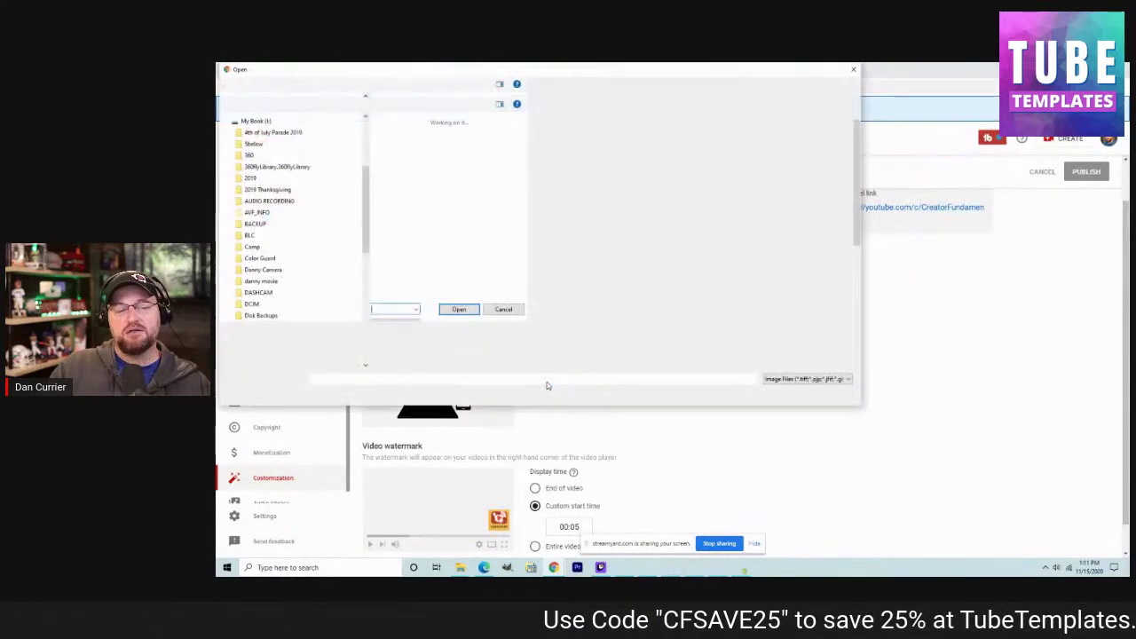
click(831, 393)
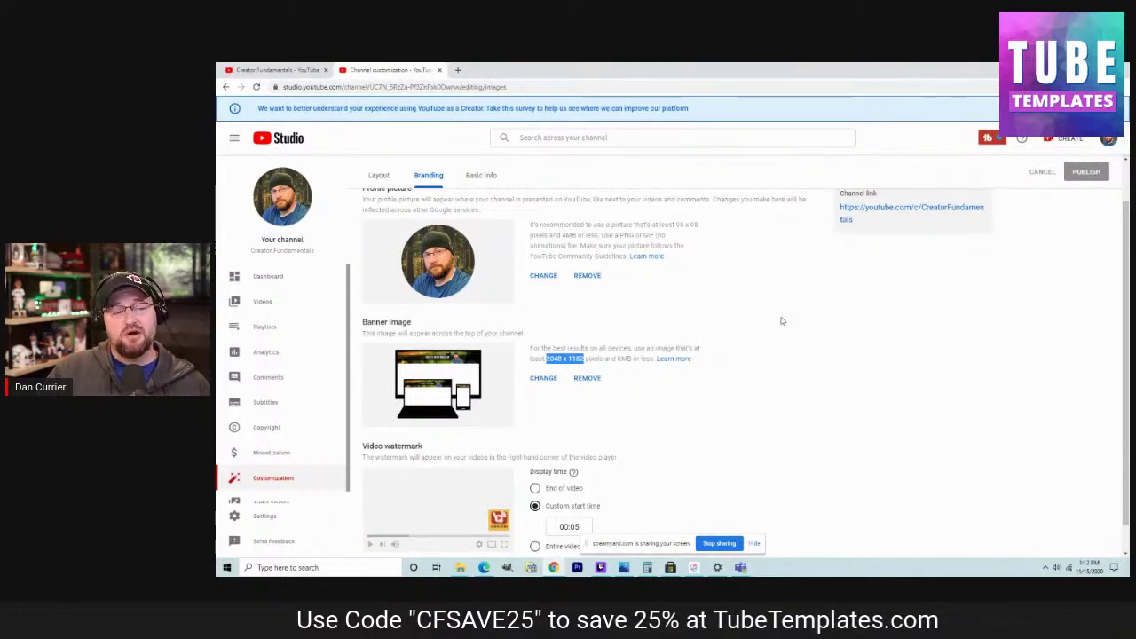
scroll(772, 340, down, 1)
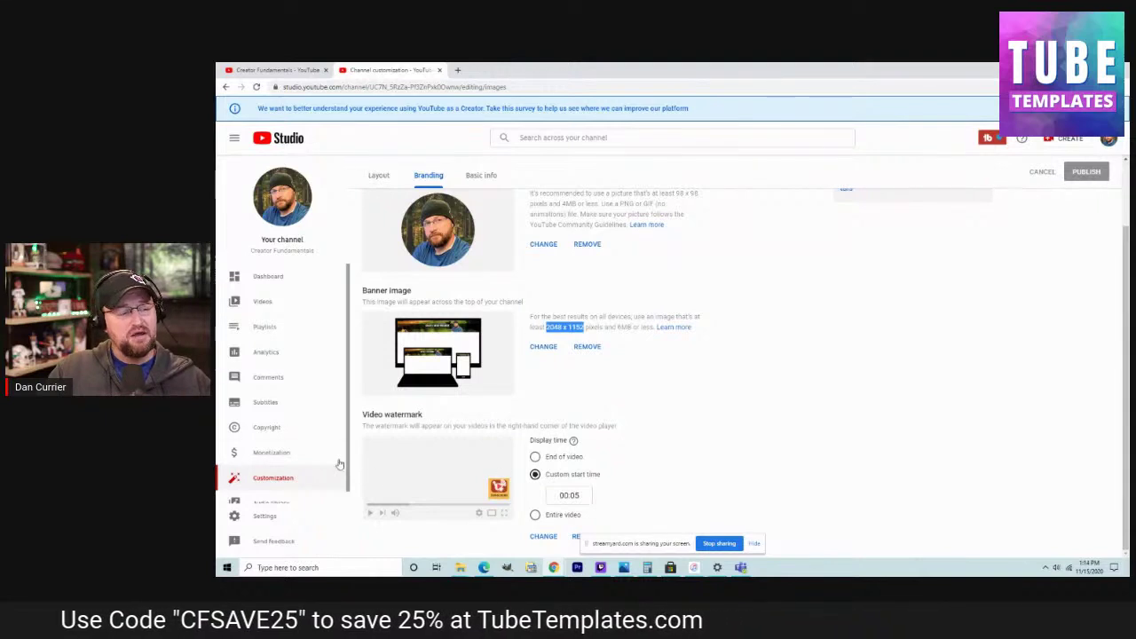
scroll(325, 459, down, 2)
Open Basic info, click into the channel description, and scroll down to the four links
click(480, 175)
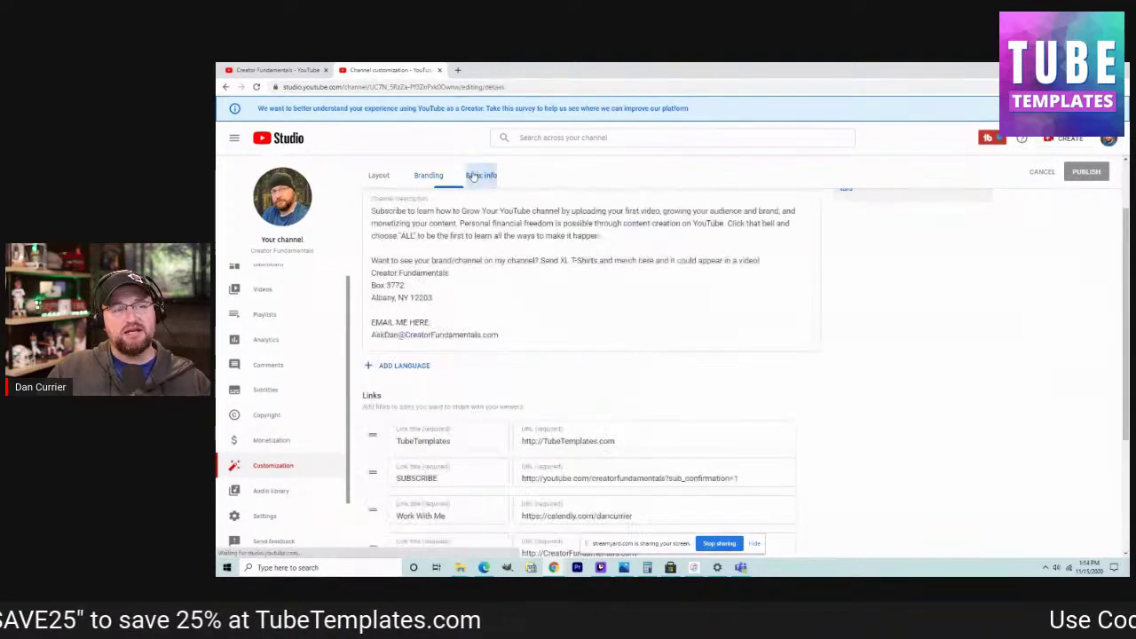
scroll(551, 289, up, 2)
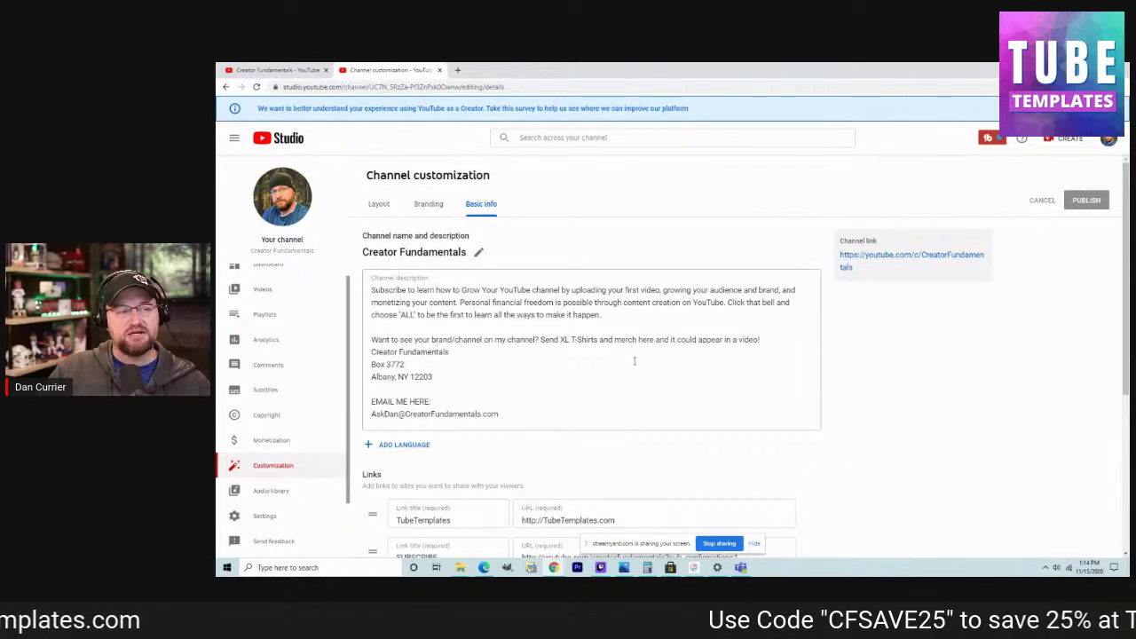
click(454, 353)
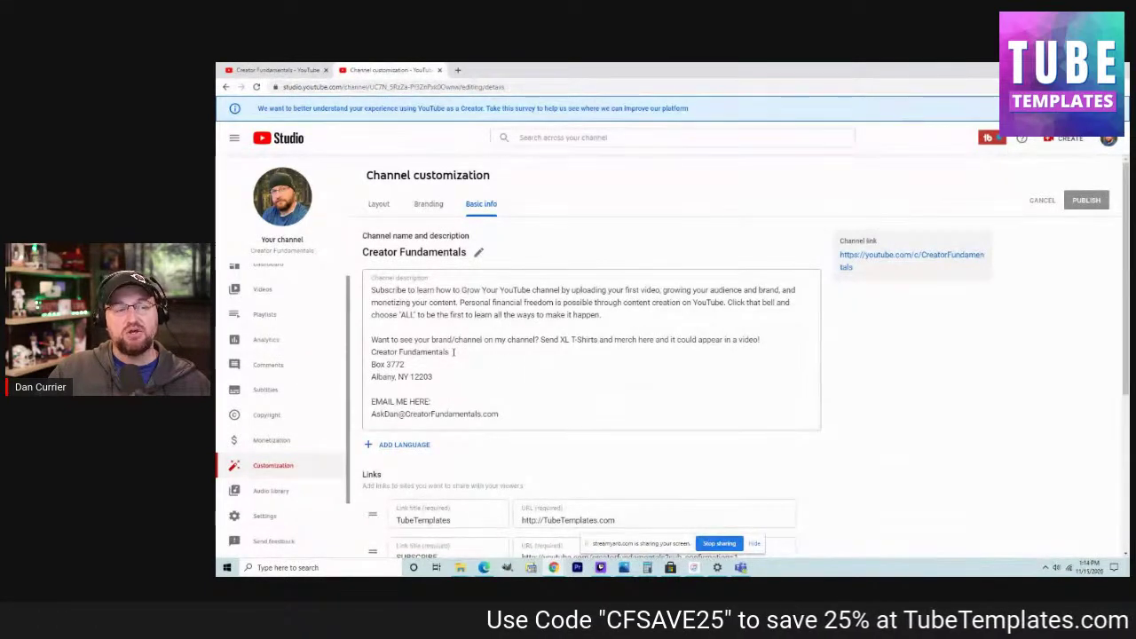
scroll(505, 362, down, 1)
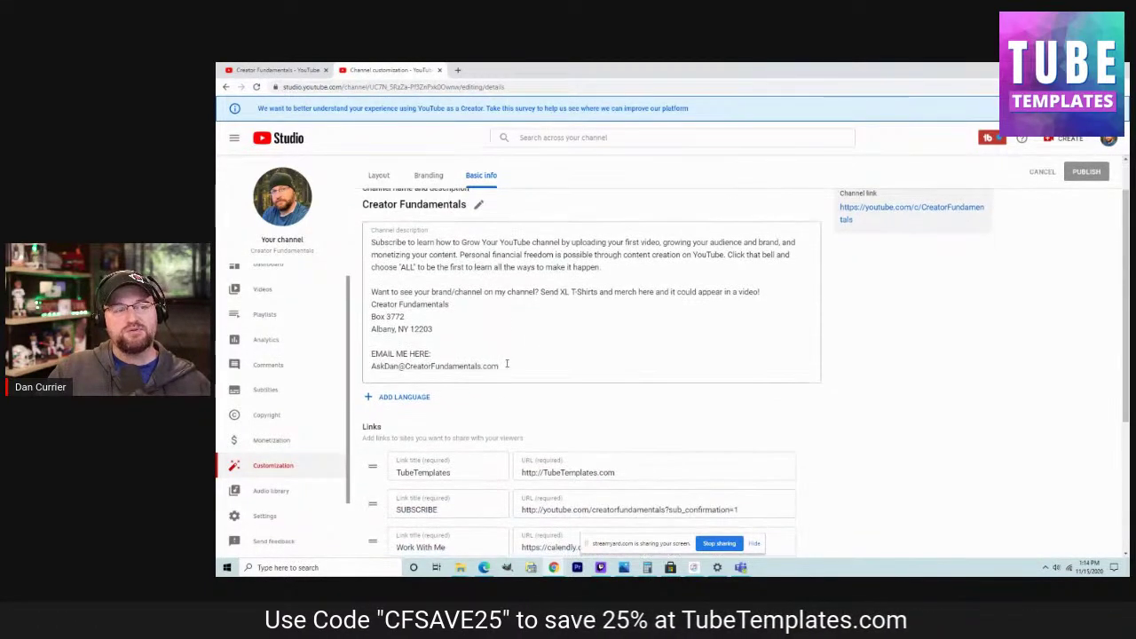
scroll(537, 363, up, 1)
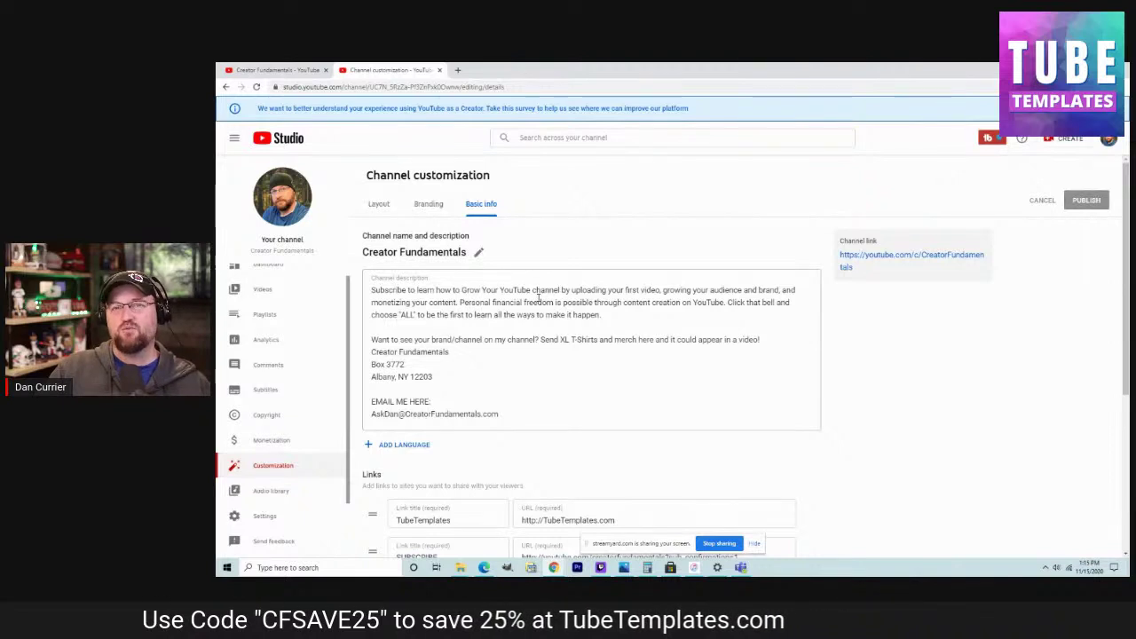
scroll(614, 393, down, 2)
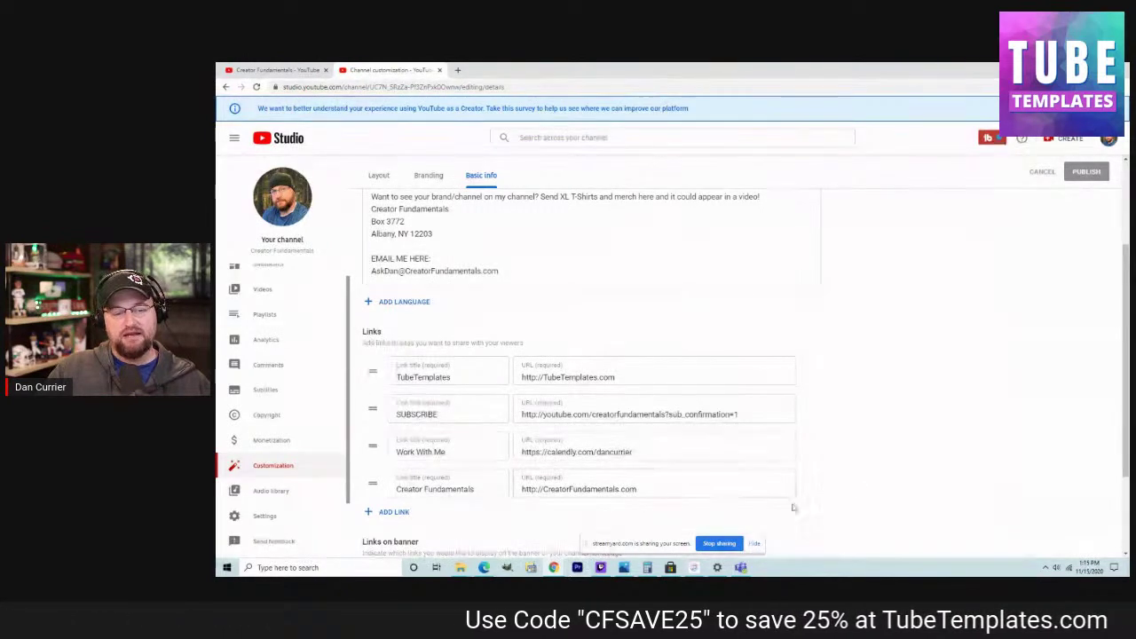
scroll(665, 444, down, 3)
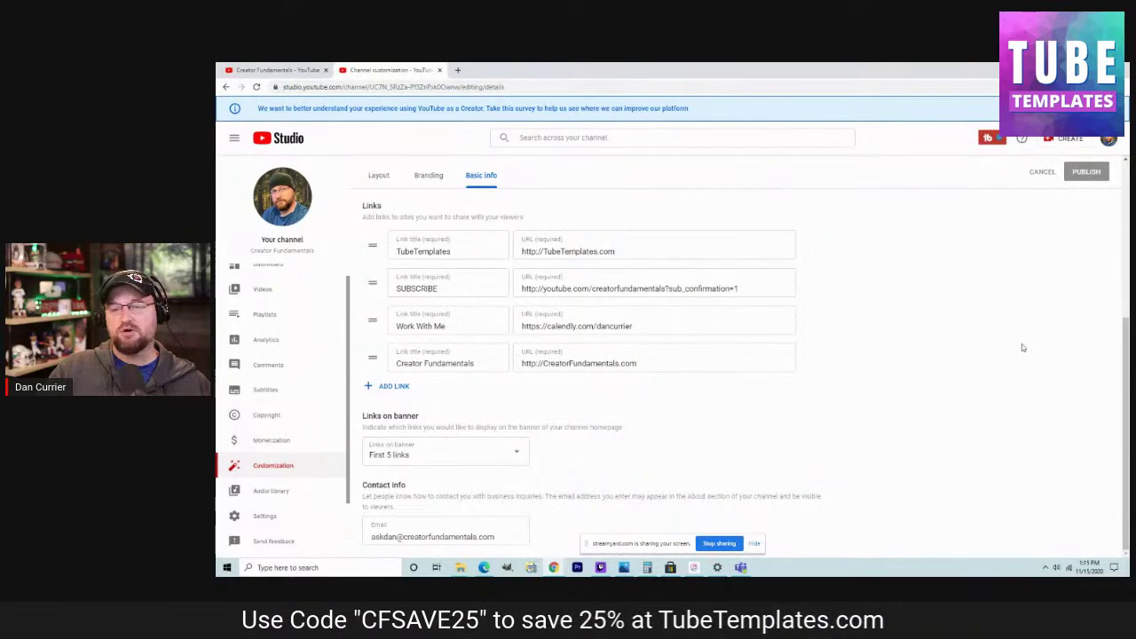
Try the Links on banner options First 4 links, then First 3 links
scroll(1019, 360, up, 2)
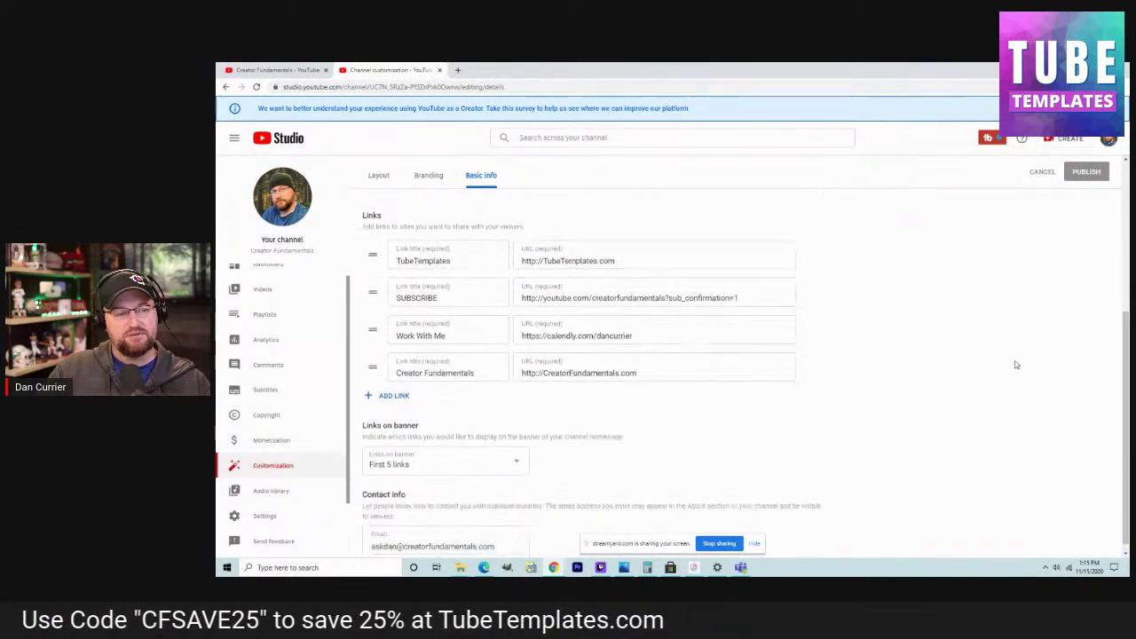
scroll(1016, 365, down, 1)
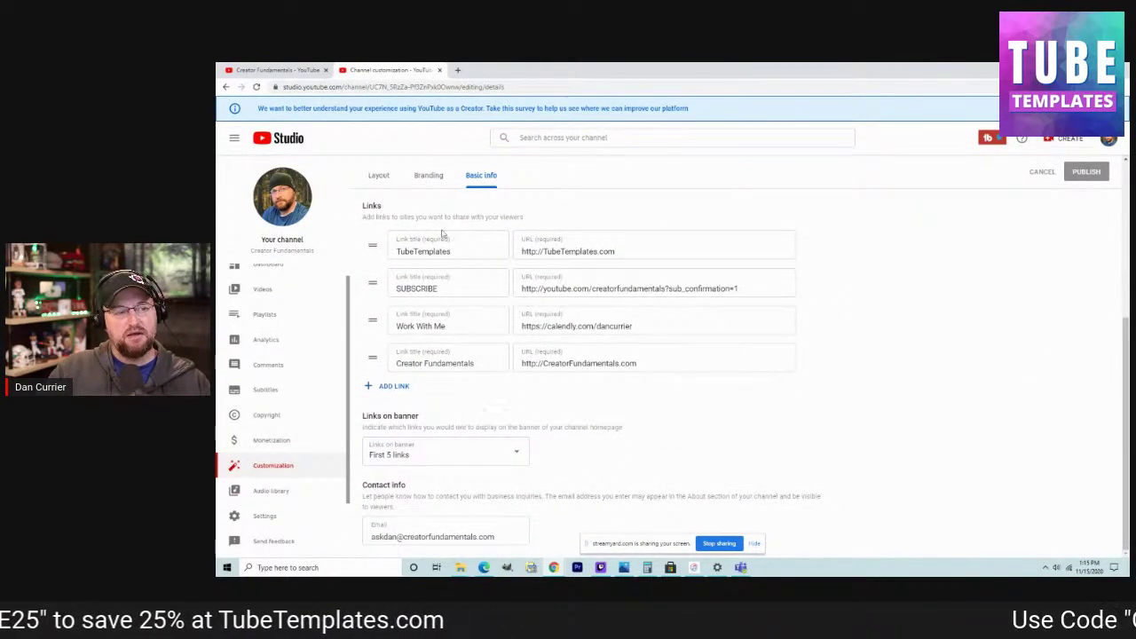
click(426, 455)
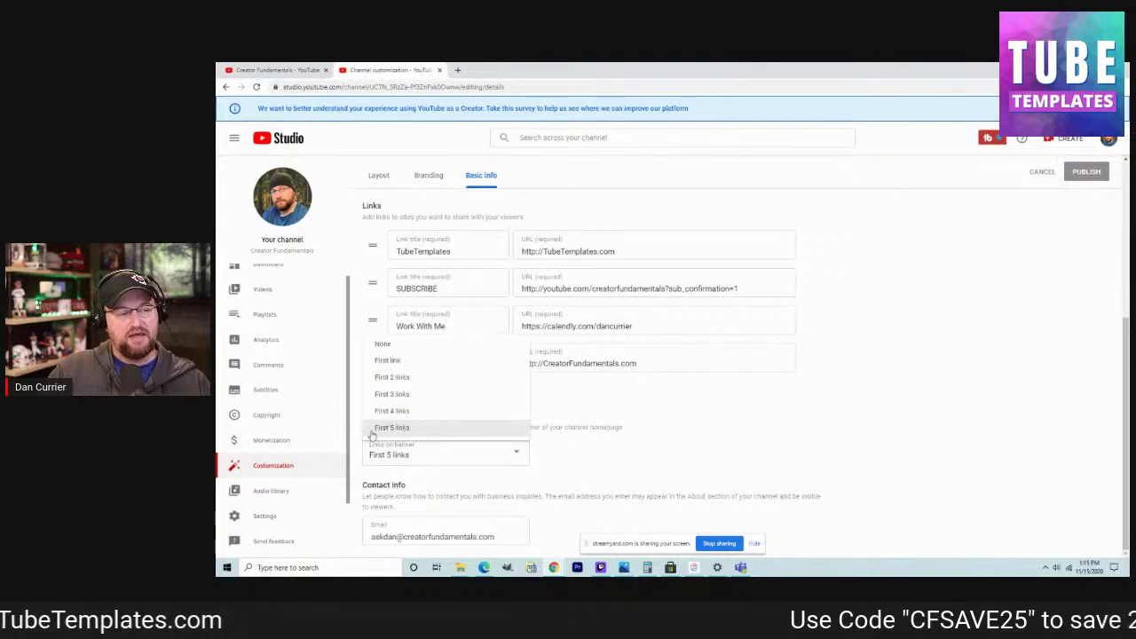
click(447, 411)
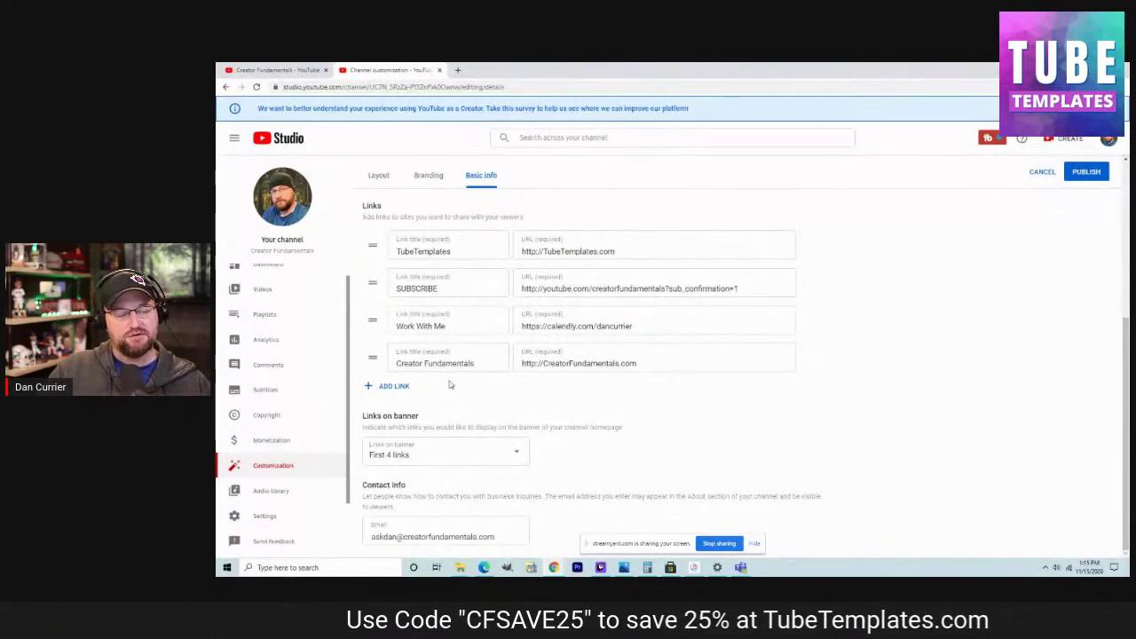
click(438, 457)
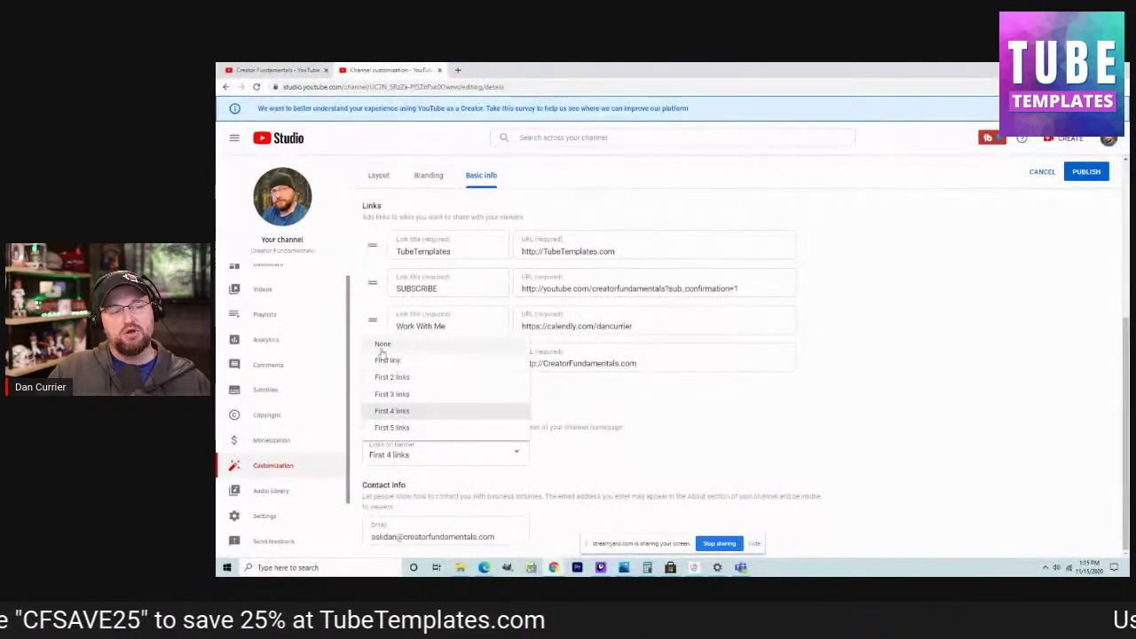
click(688, 389)
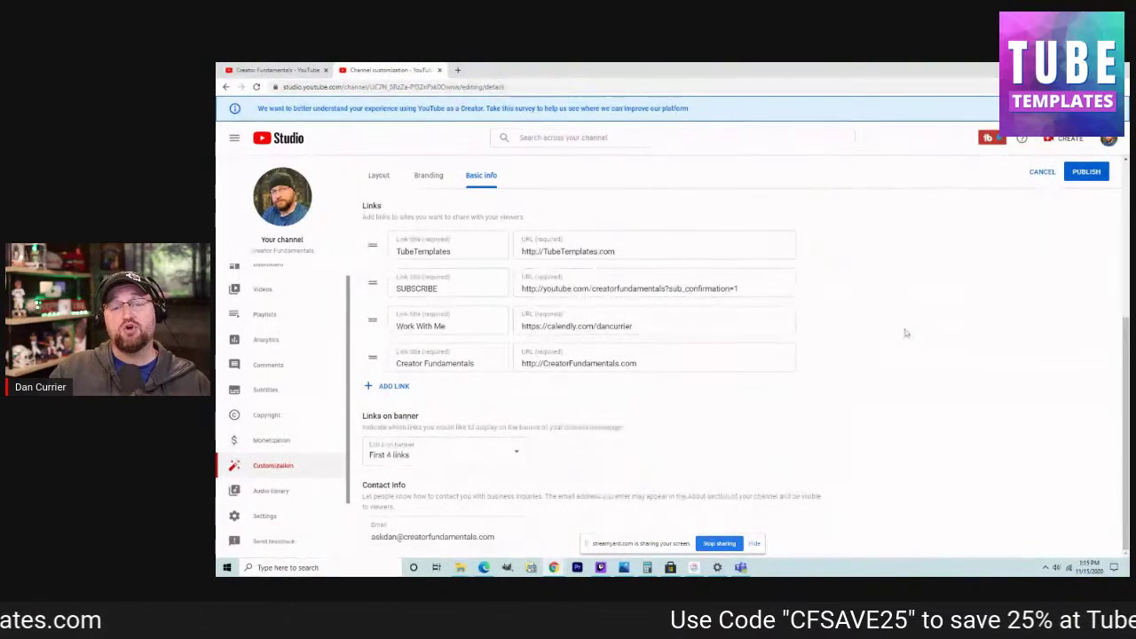
click(477, 461)
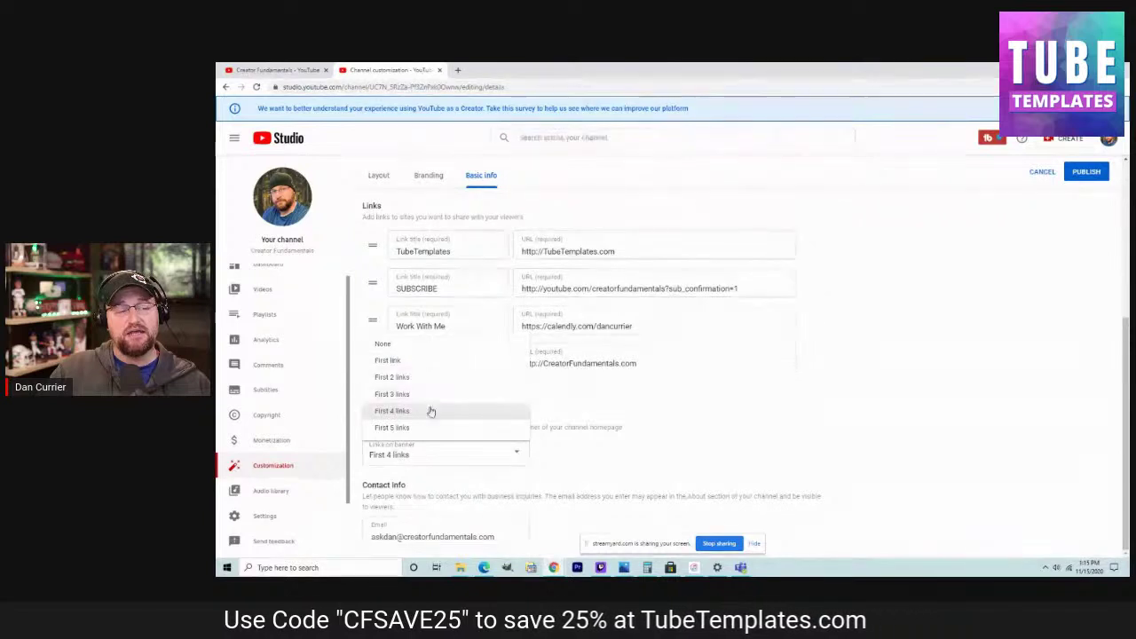
click(432, 395)
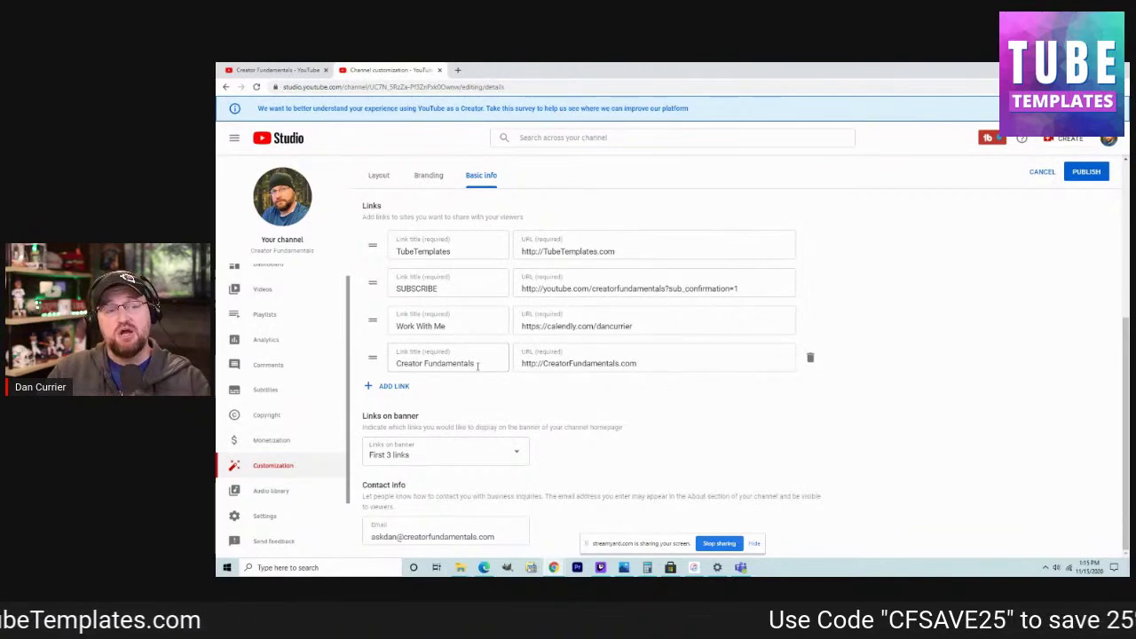
After trying First link, set banner links back to First 3 links and publish
click(408, 453)
click(404, 361)
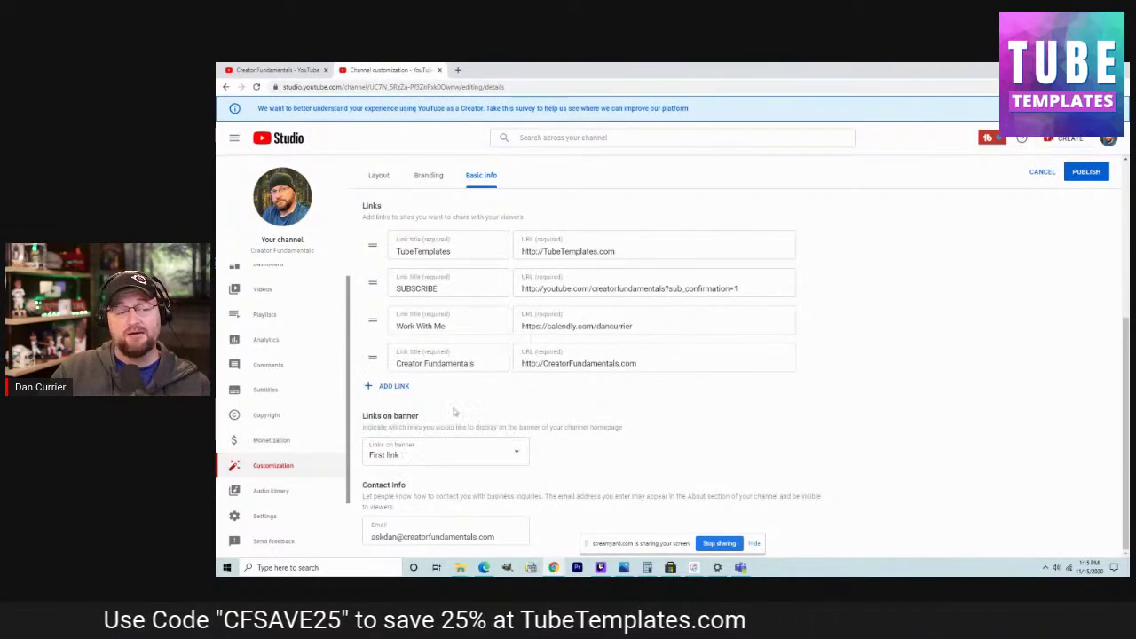
click(457, 449)
click(649, 394)
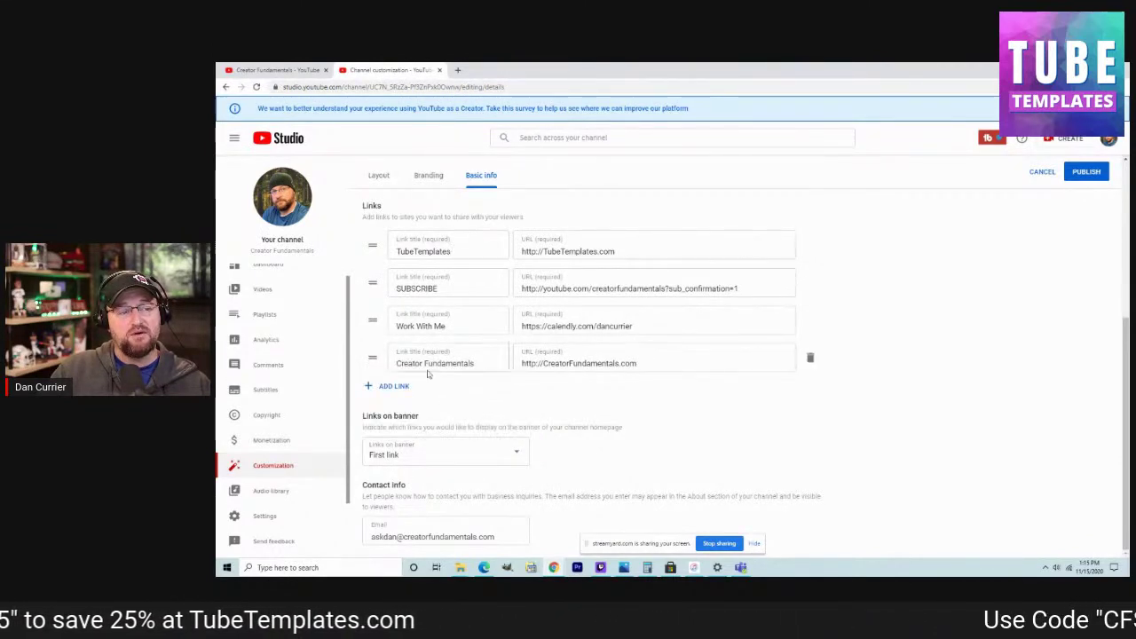
click(410, 455)
click(406, 396)
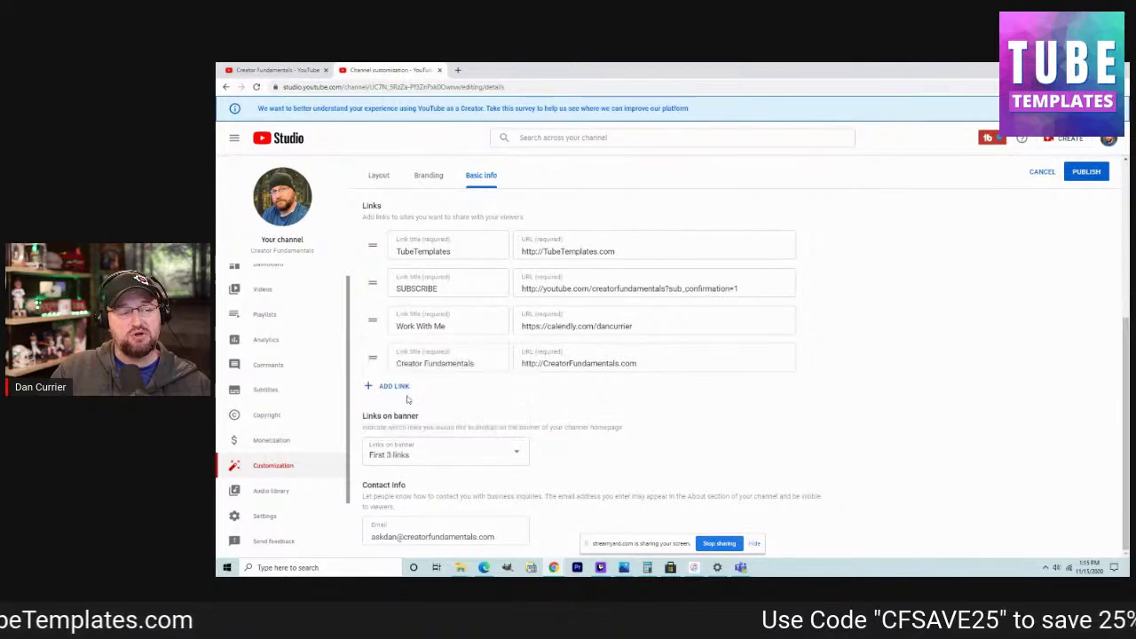
click(1088, 173)
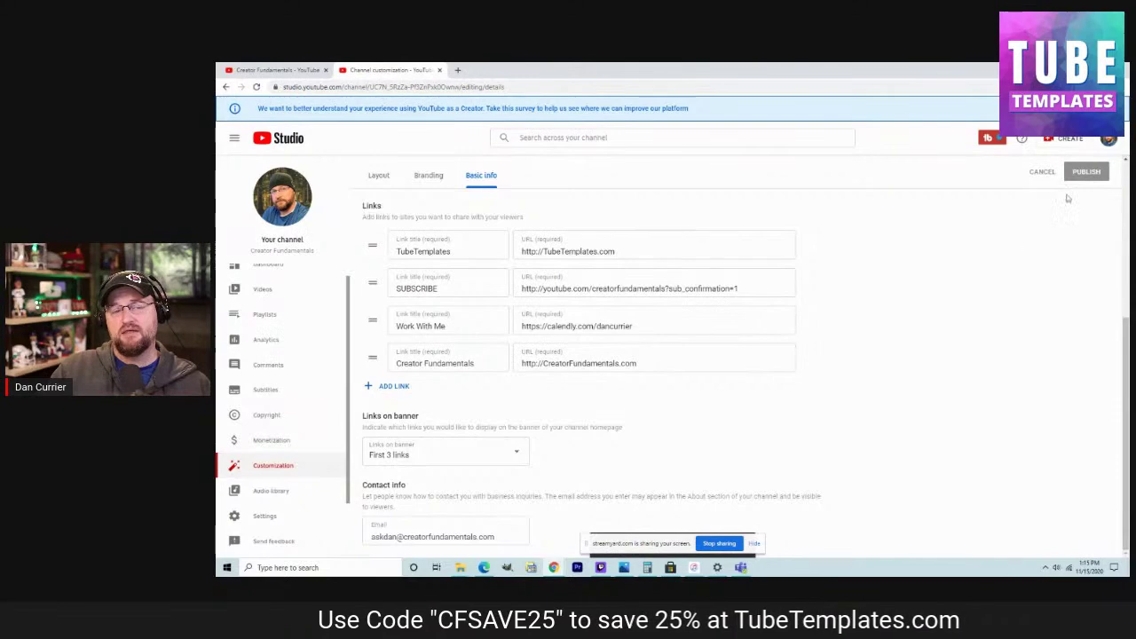
click(1109, 145)
View the public channel home page, then return to YouTube Studio via the account menu
click(1012, 200)
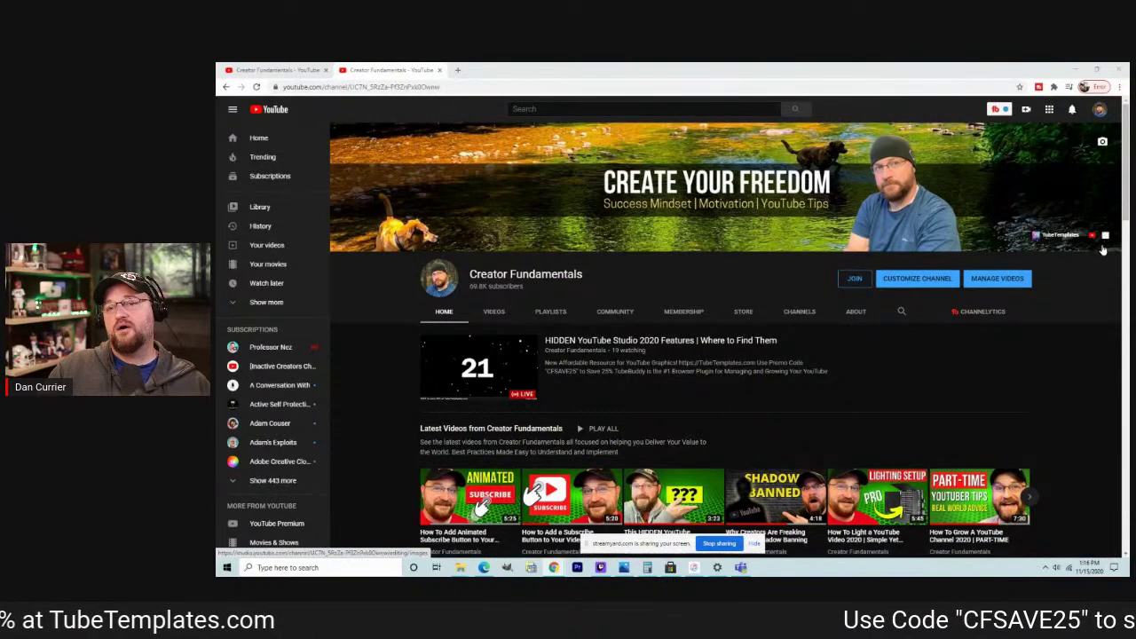
click(1100, 112)
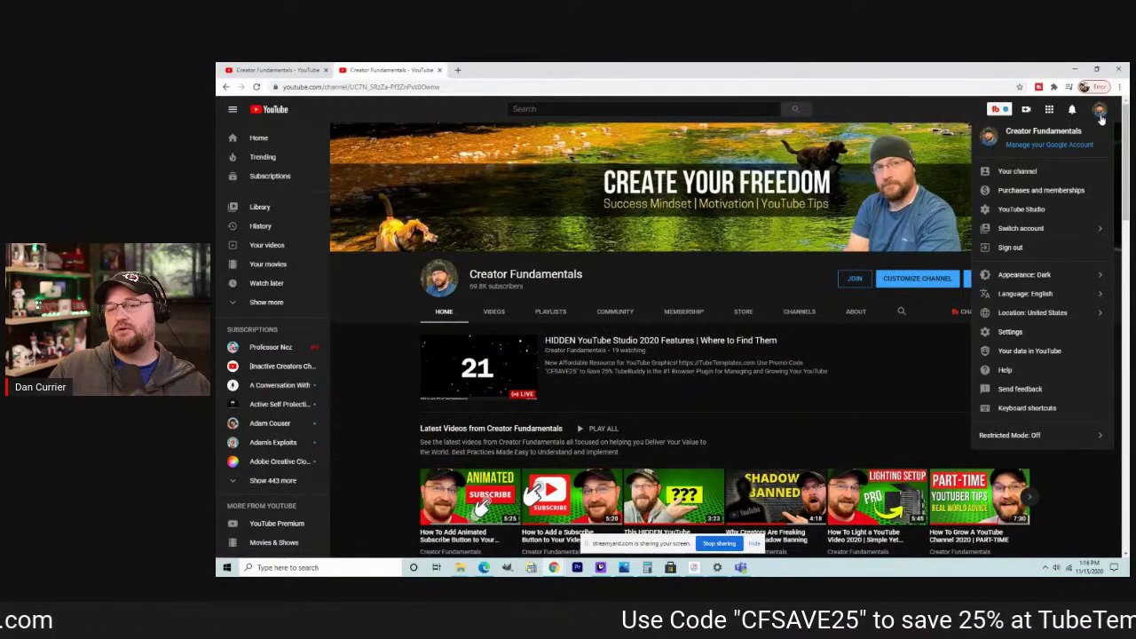
click(1019, 213)
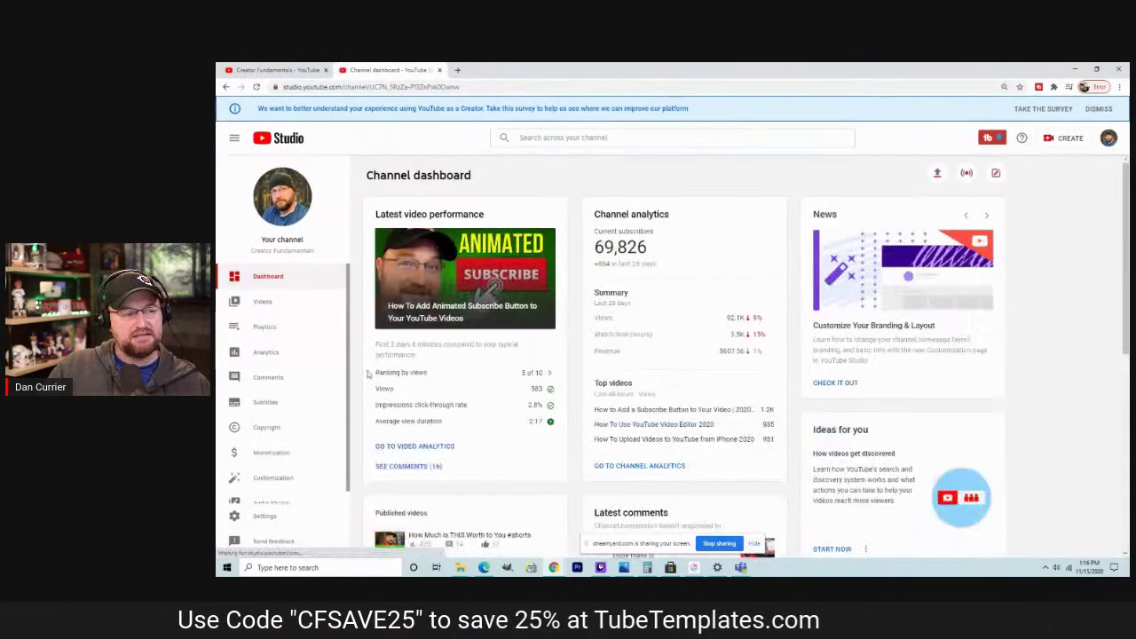
Set Links on banner to First 4 links, publish, and view the public channel page
scroll(288, 453, down, 1)
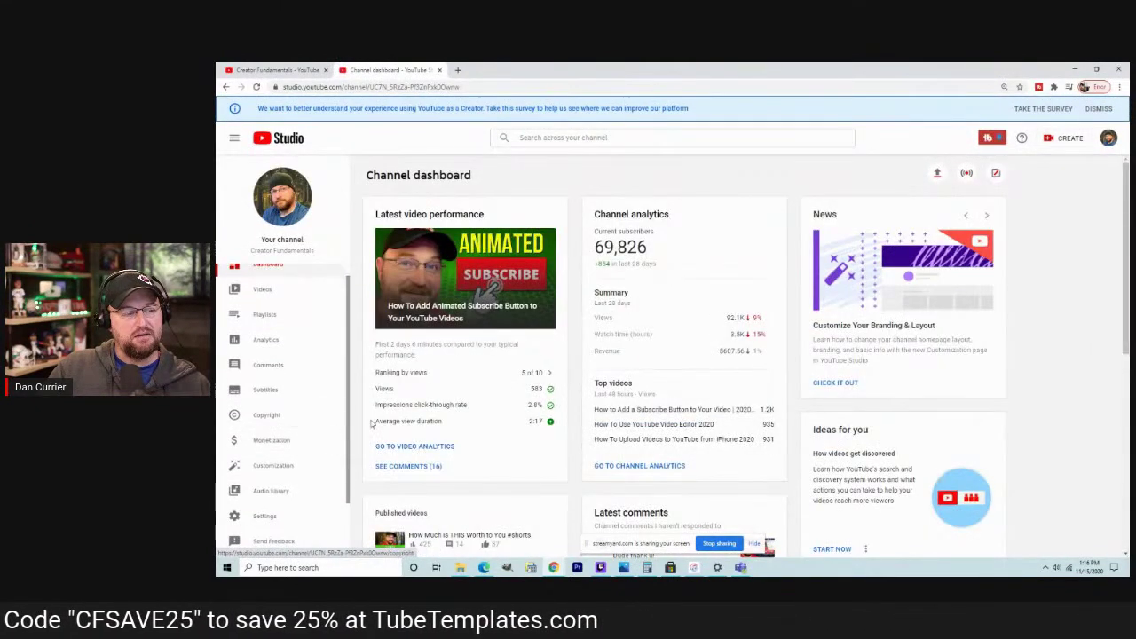
click(298, 468)
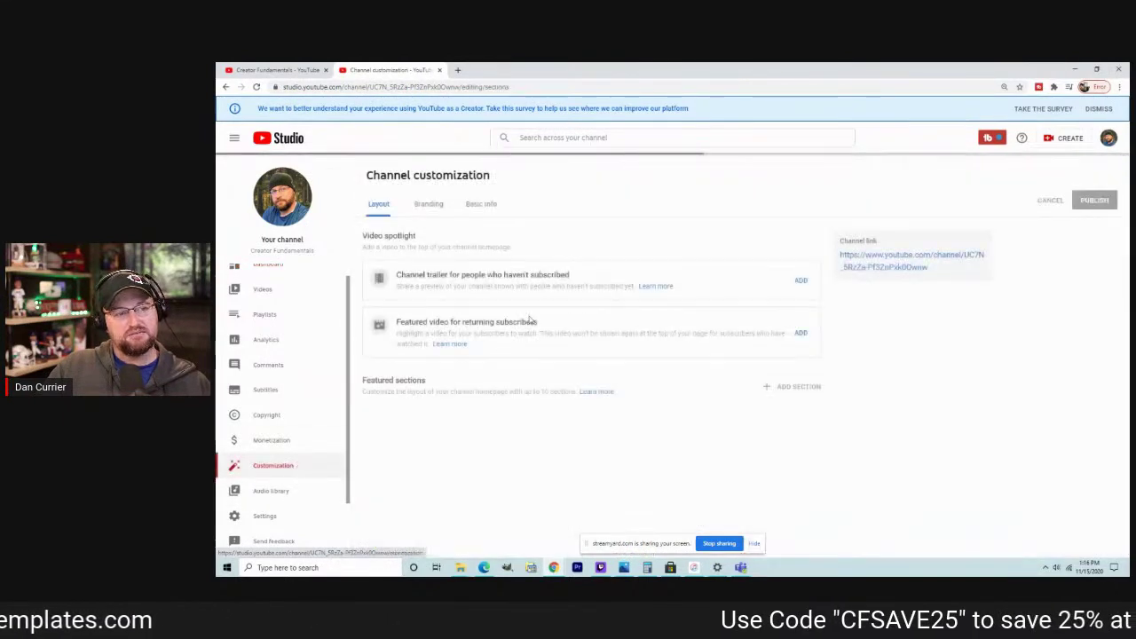
click(484, 204)
scroll(568, 267, down, 5)
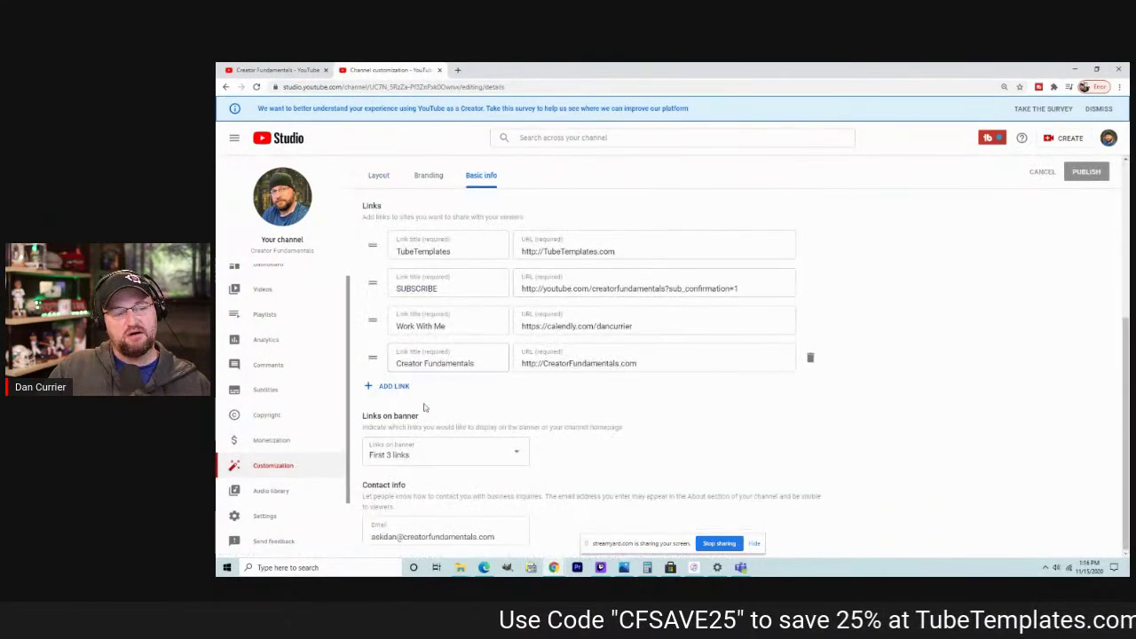
click(414, 455)
click(404, 411)
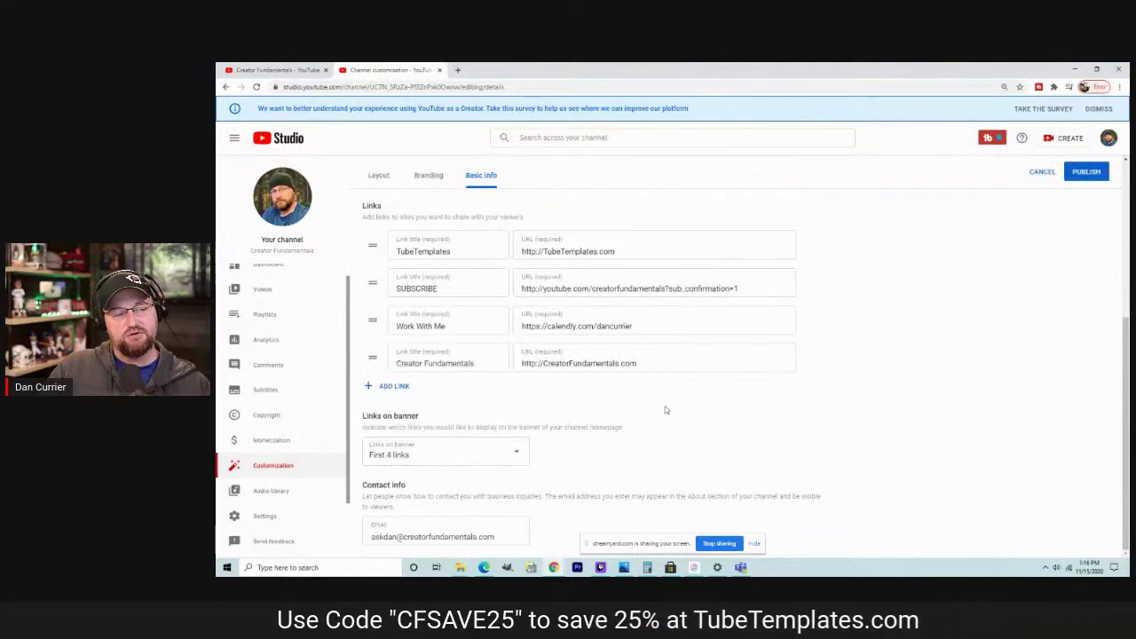
click(1085, 172)
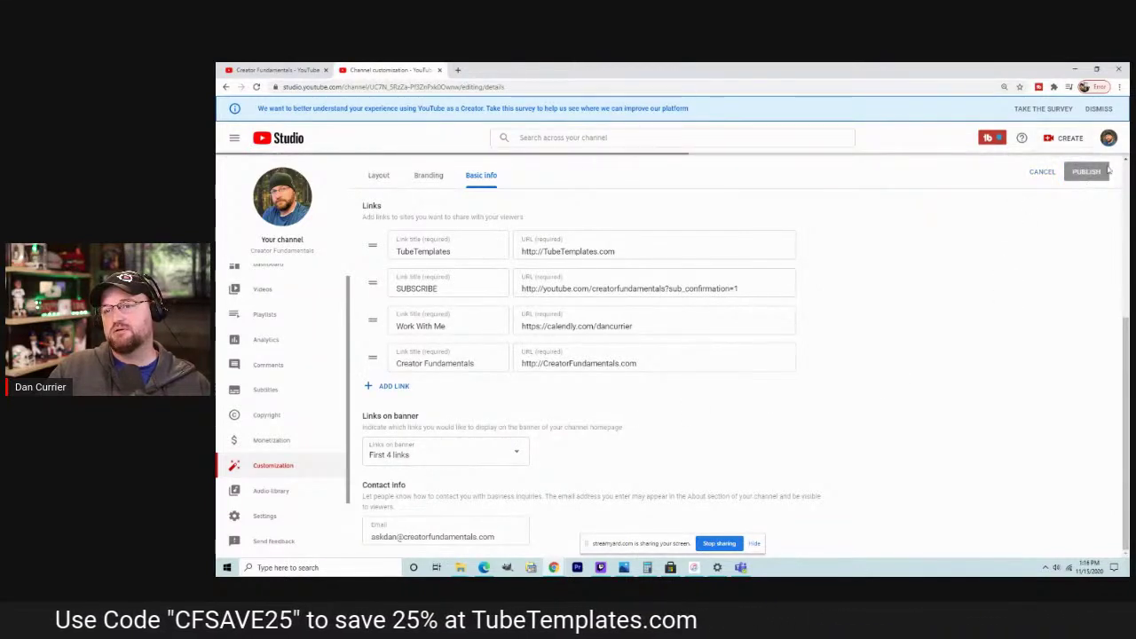
click(1110, 145)
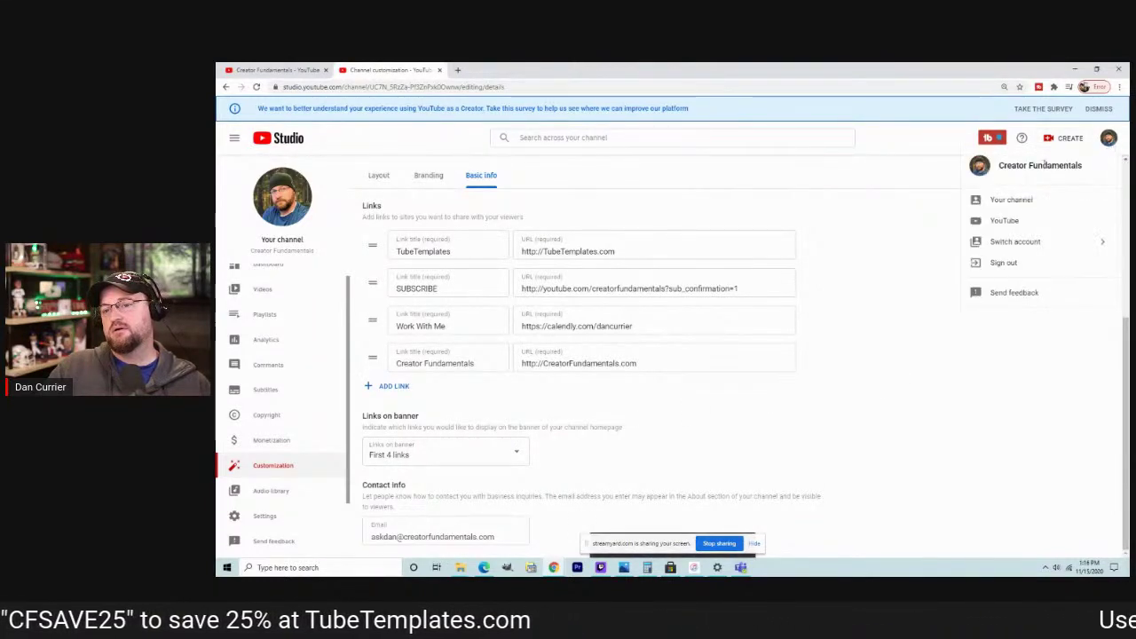
click(1021, 201)
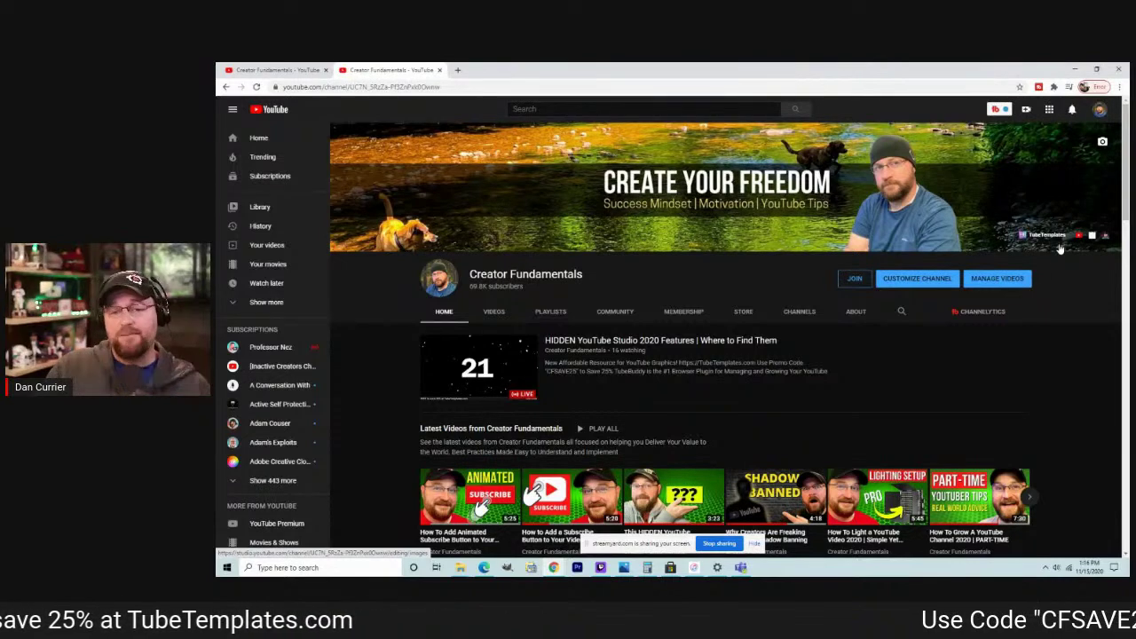
Open the channel's About tab and scroll down to its four links and back
click(856, 312)
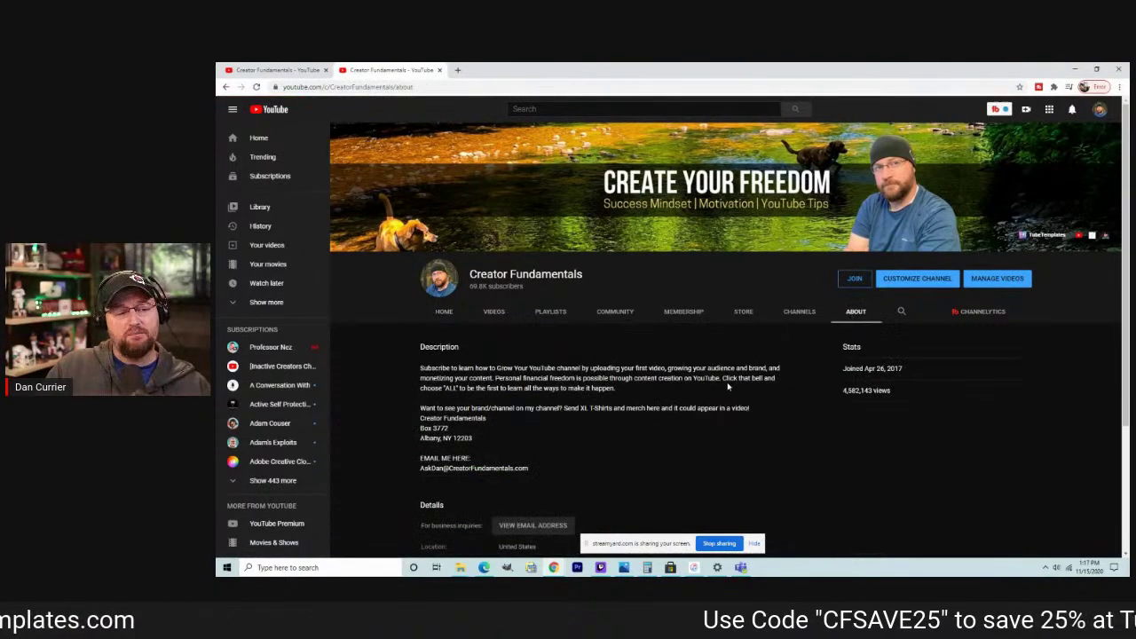
scroll(724, 382, down, 2)
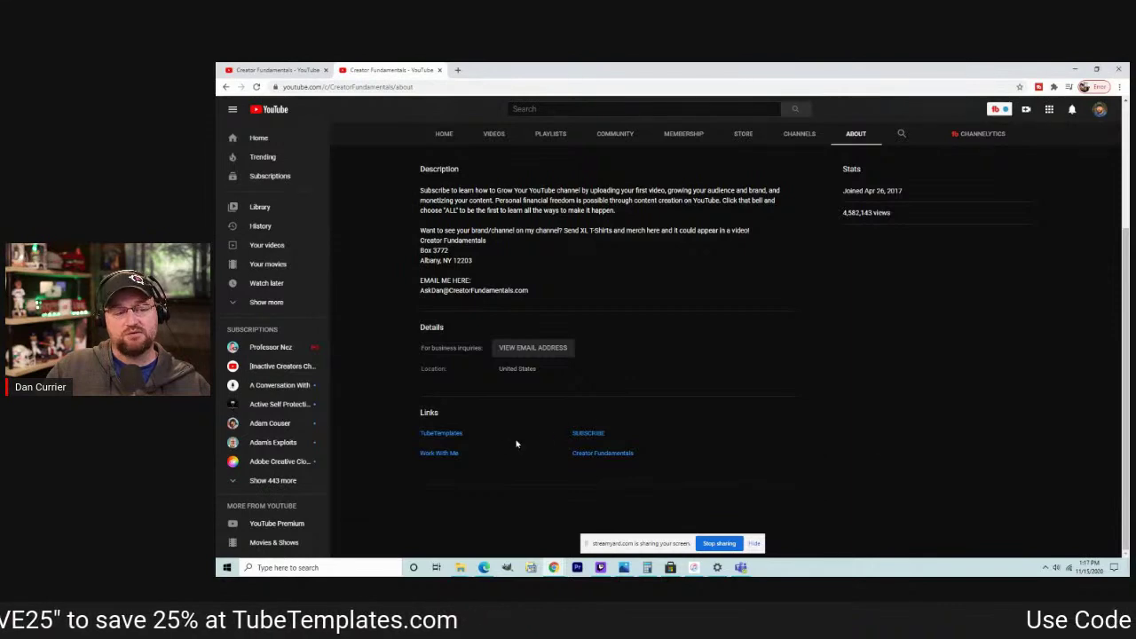
scroll(595, 444, up, 2)
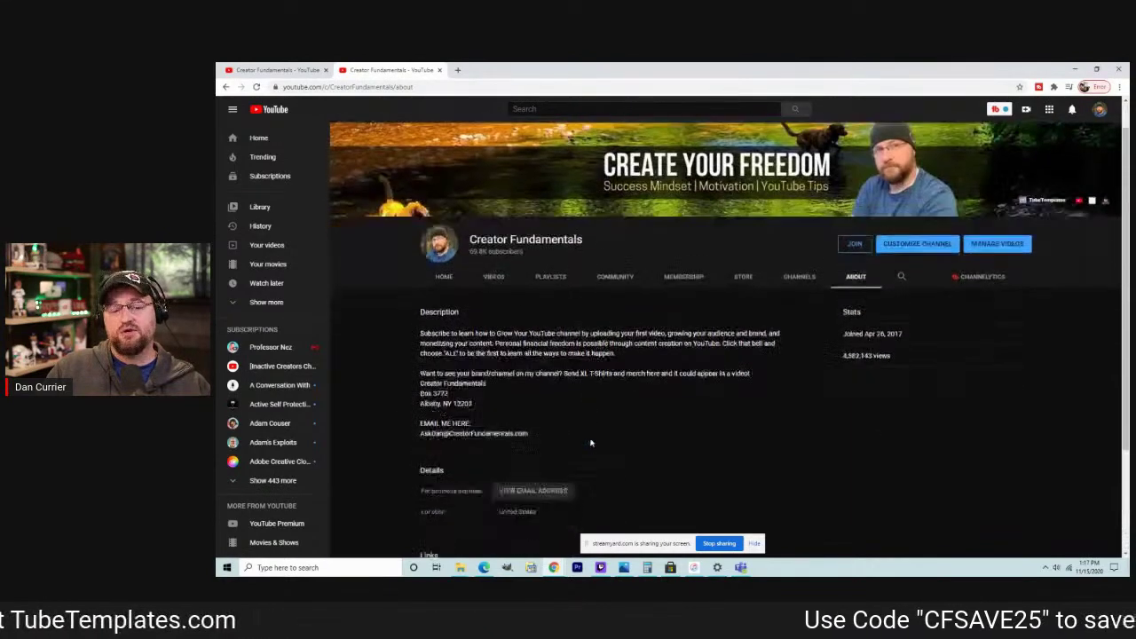
scroll(591, 448, down, 2)
scroll(1061, 340, up, 2)
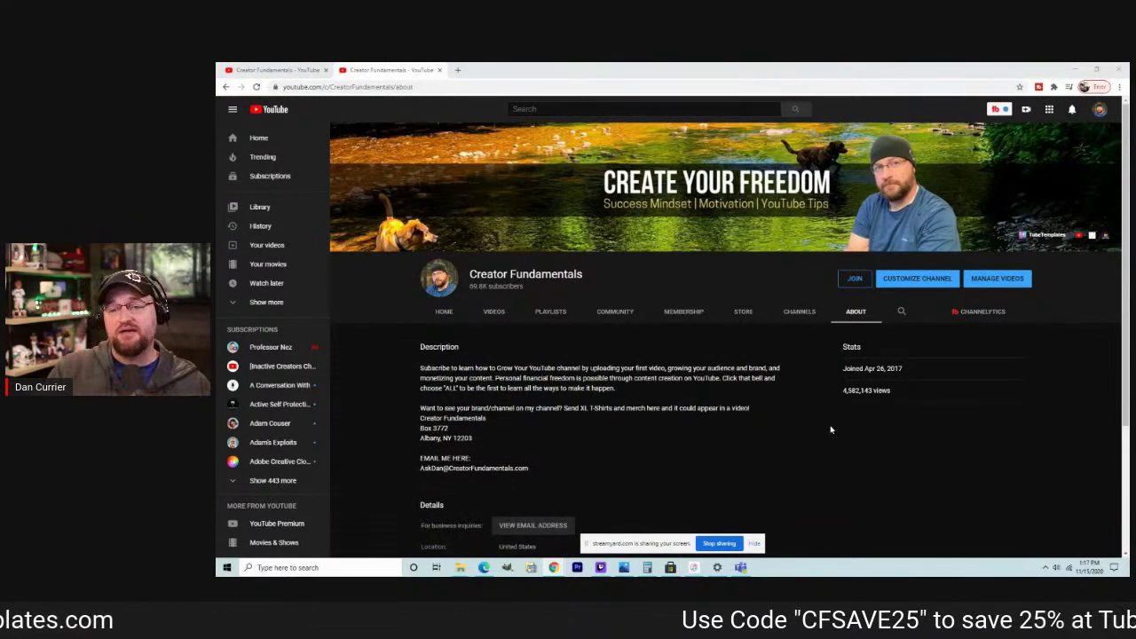
Return to YouTube Studio from the account menu and open the Channel copyright page
click(1100, 109)
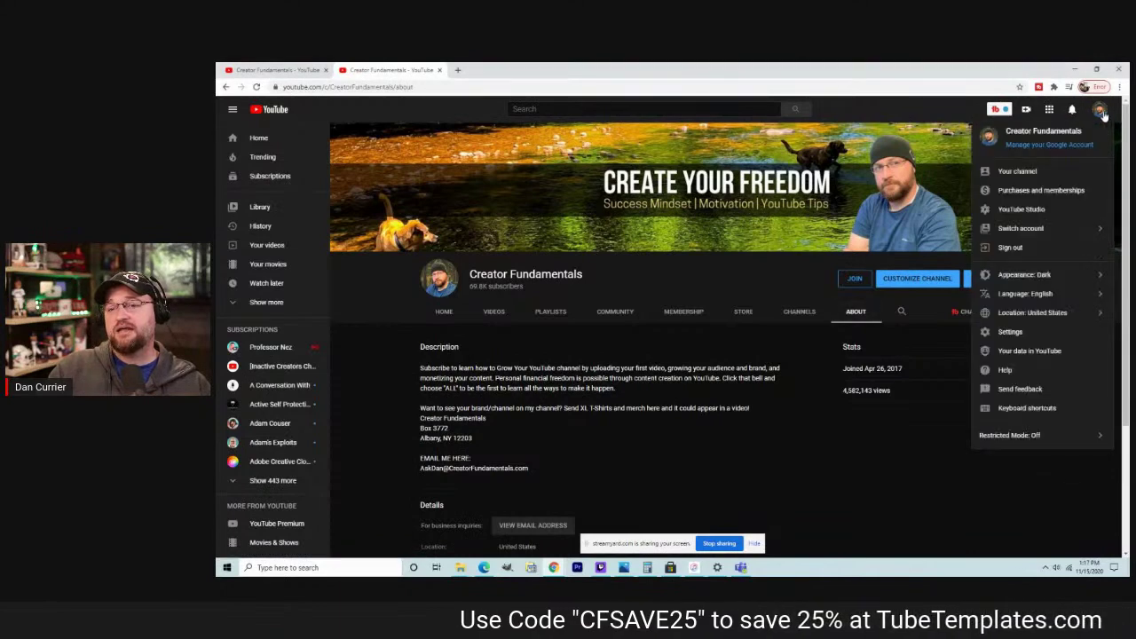
click(1036, 213)
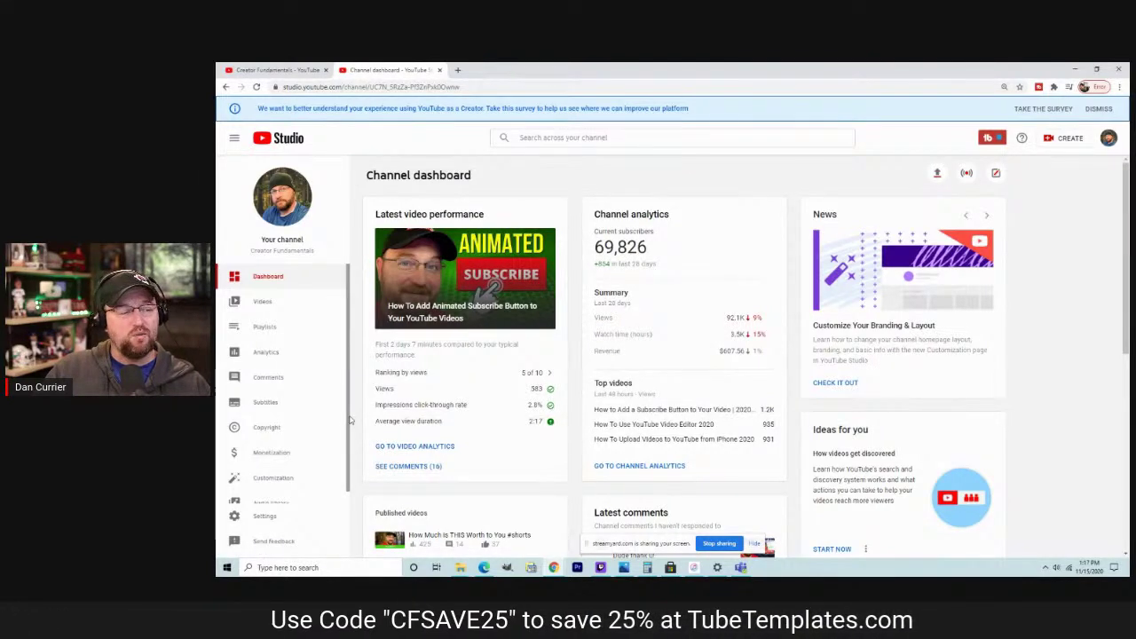
scroll(350, 420, down, 1)
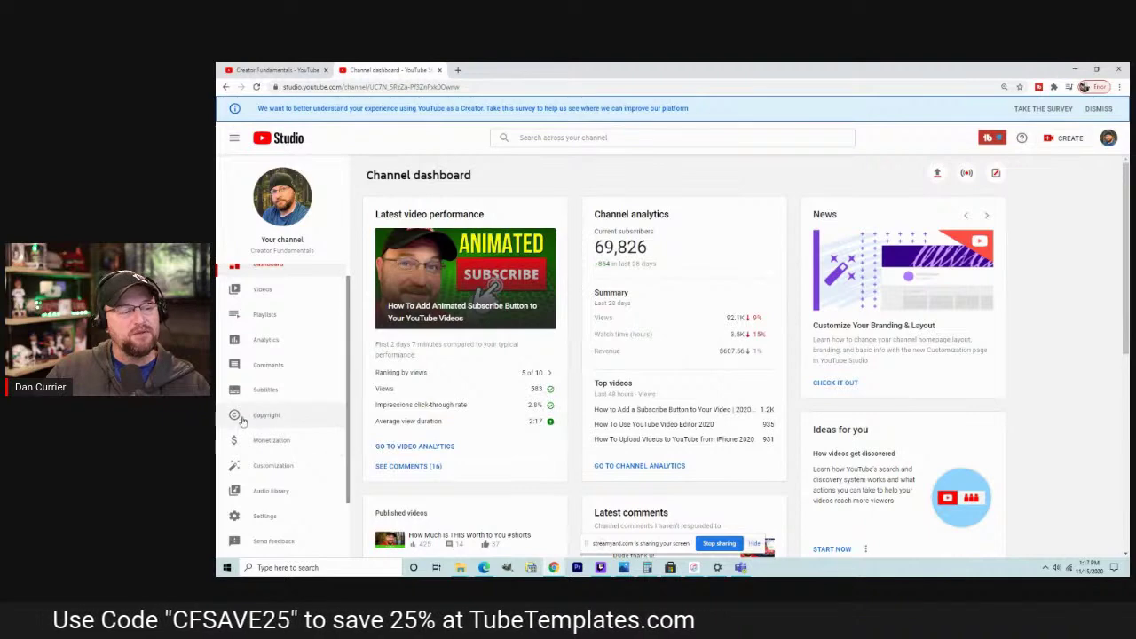
click(311, 413)
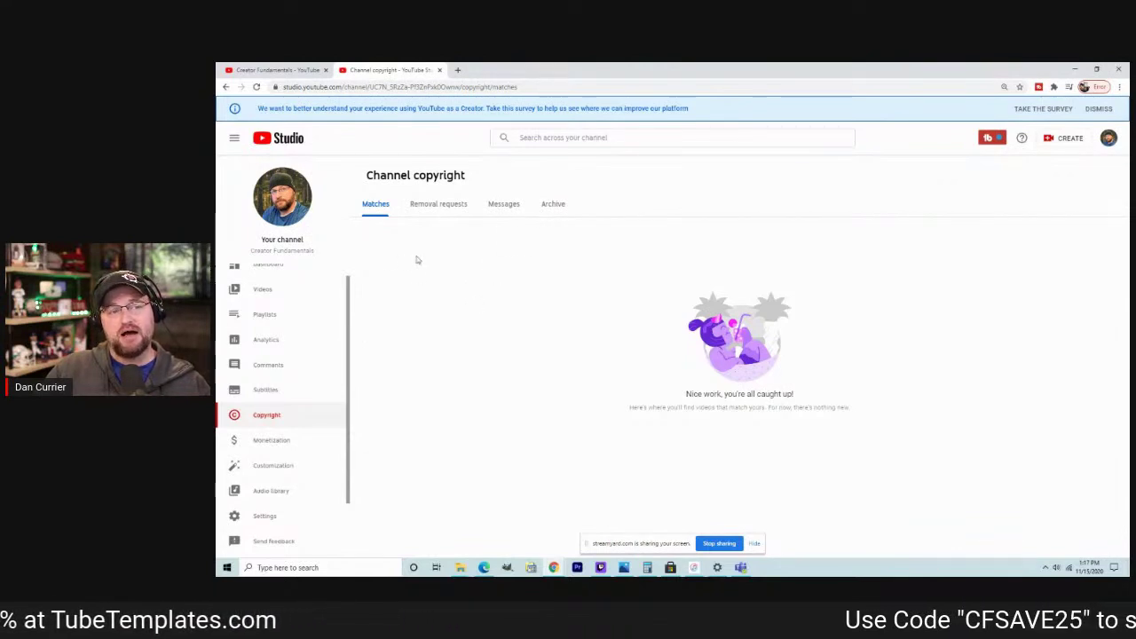
click(553, 204)
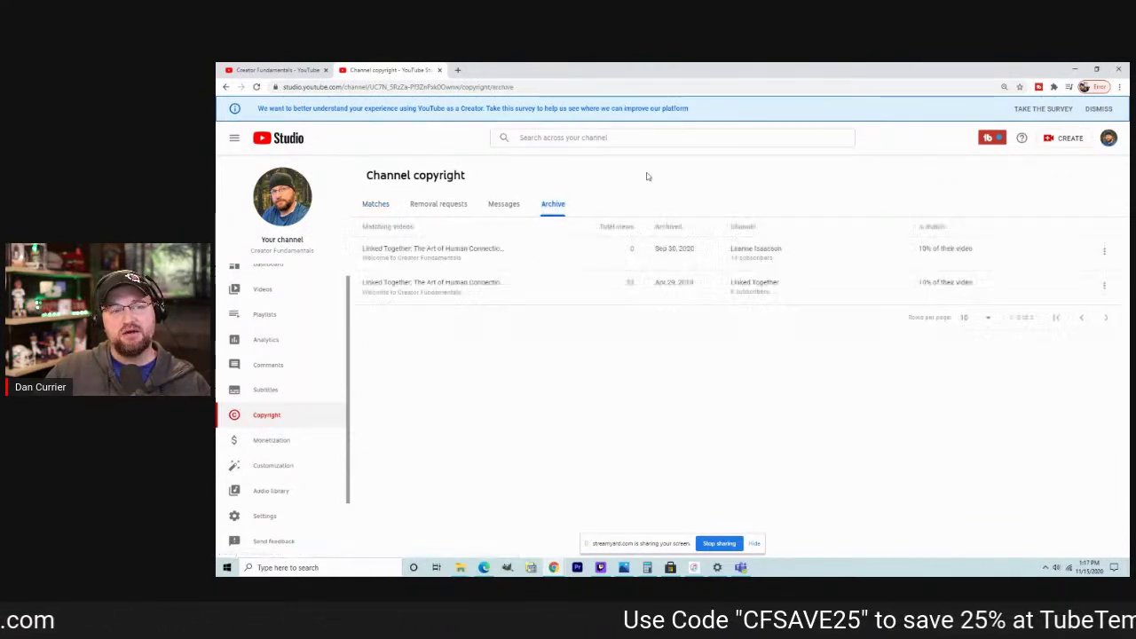
click(501, 210)
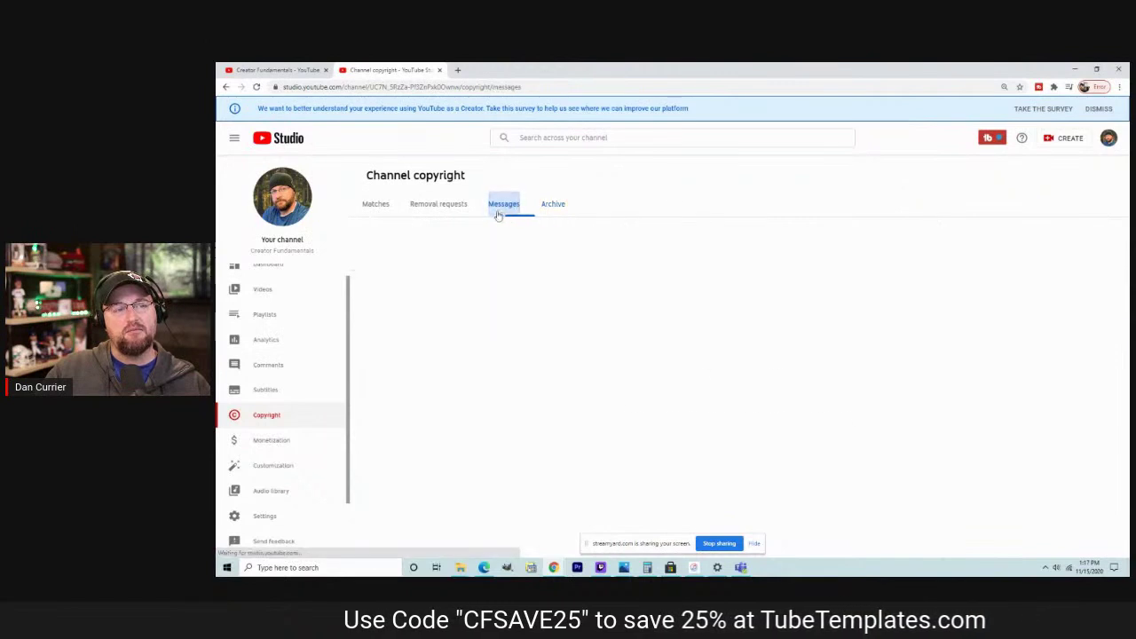
click(552, 205)
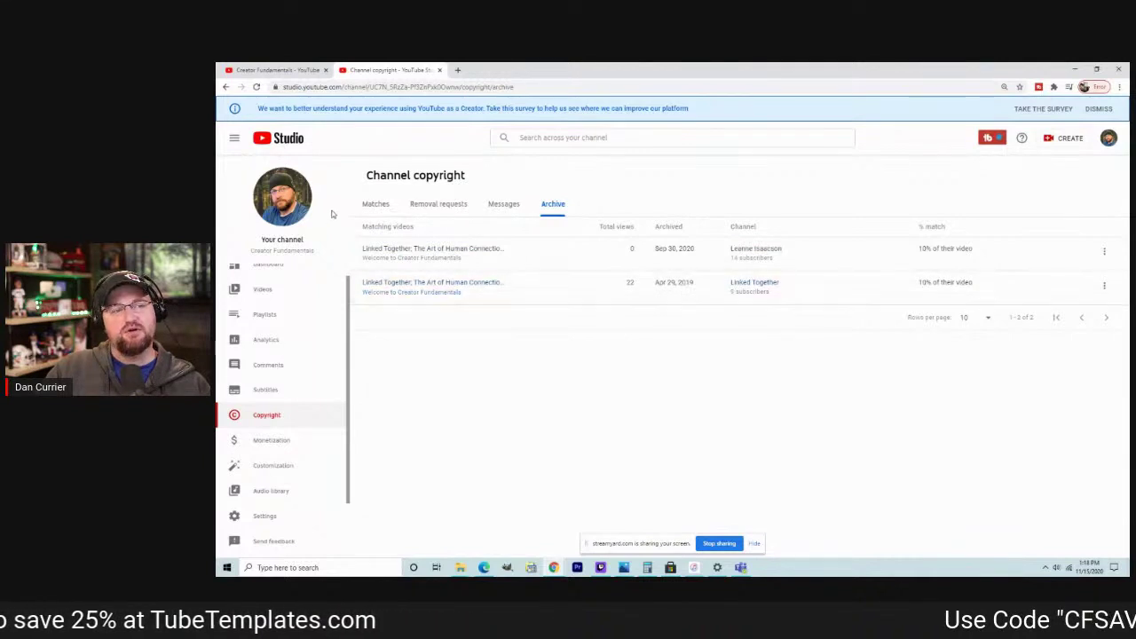
click(380, 205)
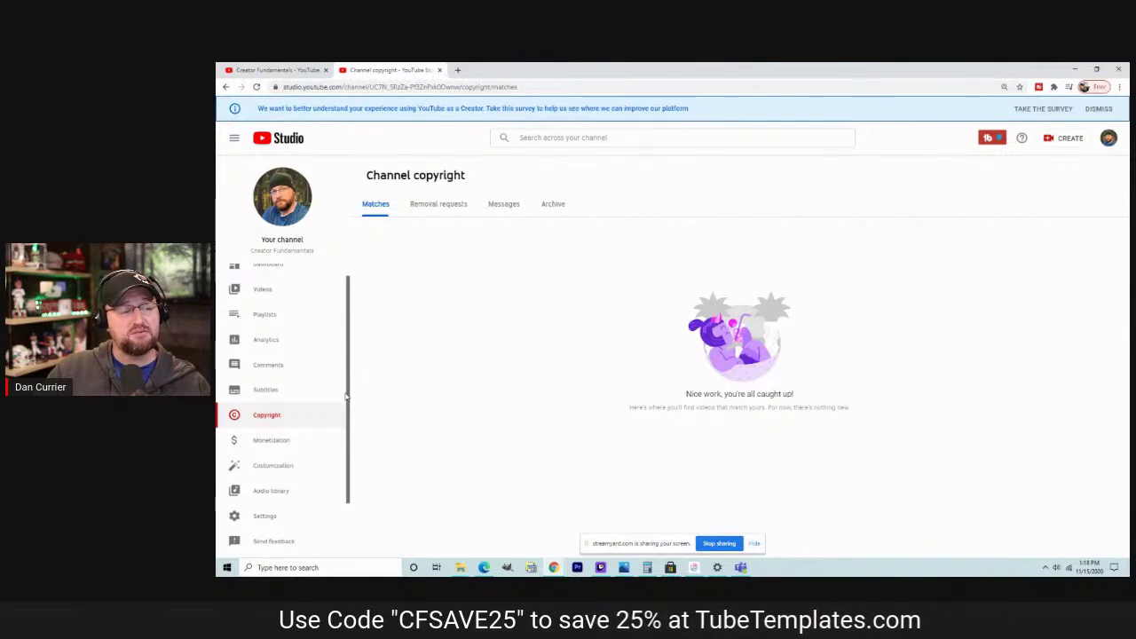
Browse Channel monetization's Merchandise details, then reopen Monetization and view the BrandConnect tab
click(308, 449)
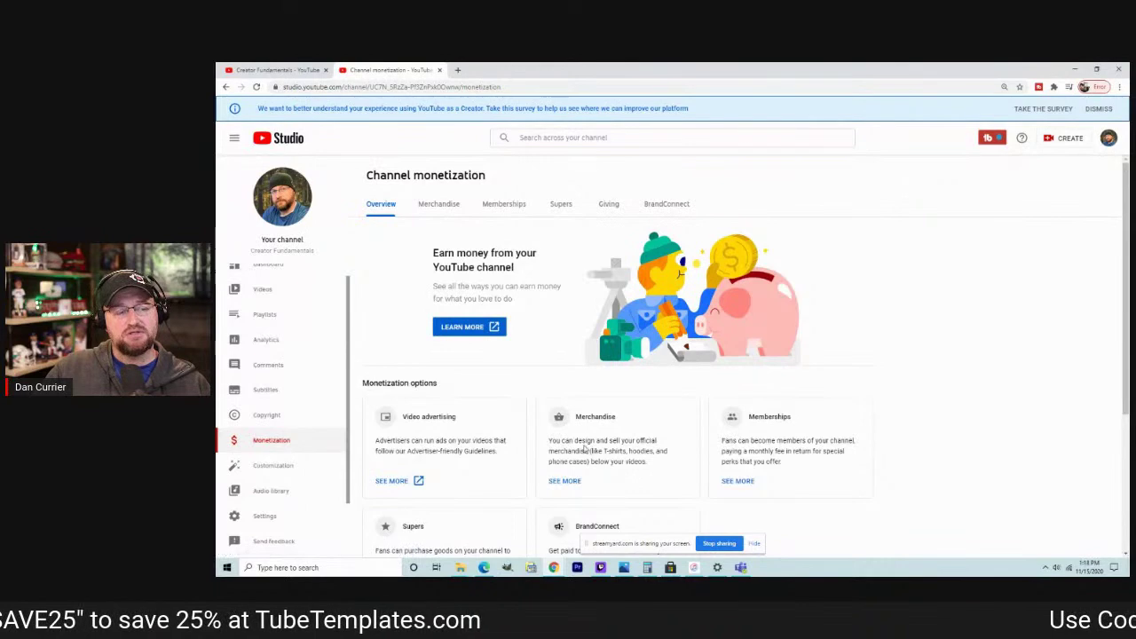
scroll(832, 352, down, 2)
scroll(832, 350, down, 2)
scroll(839, 355, up, 4)
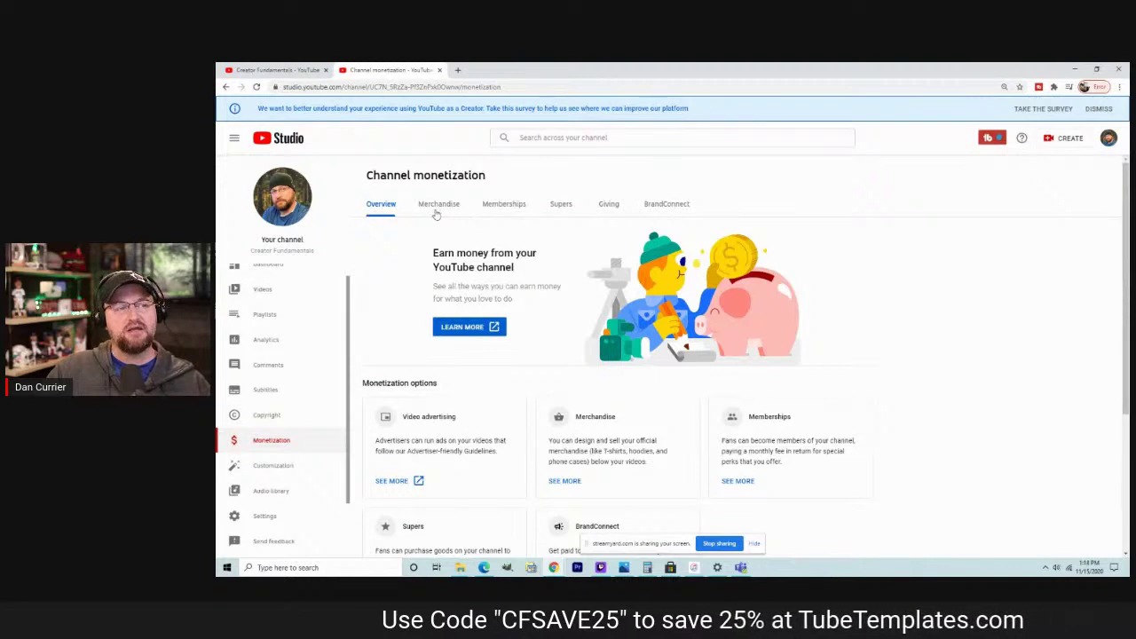
click(438, 206)
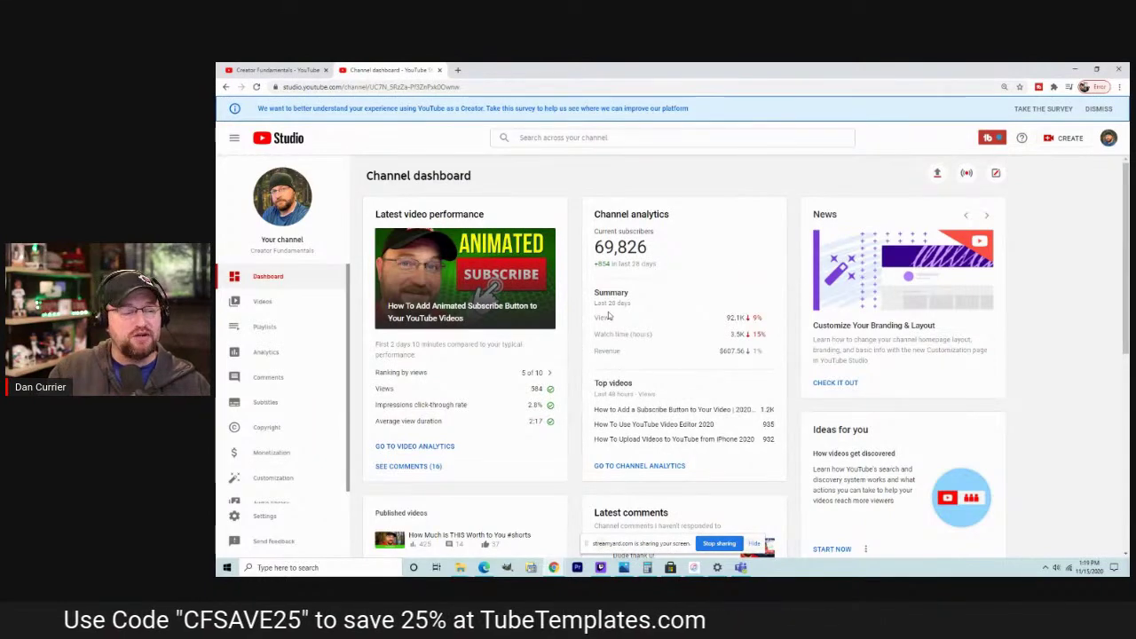
click(271, 453)
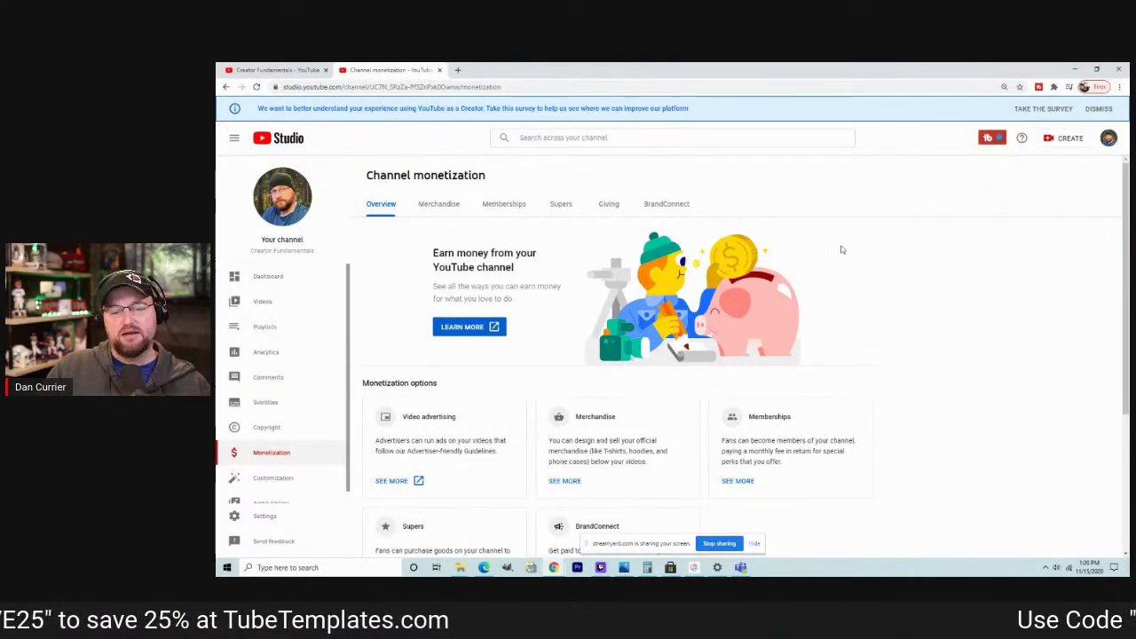
click(674, 206)
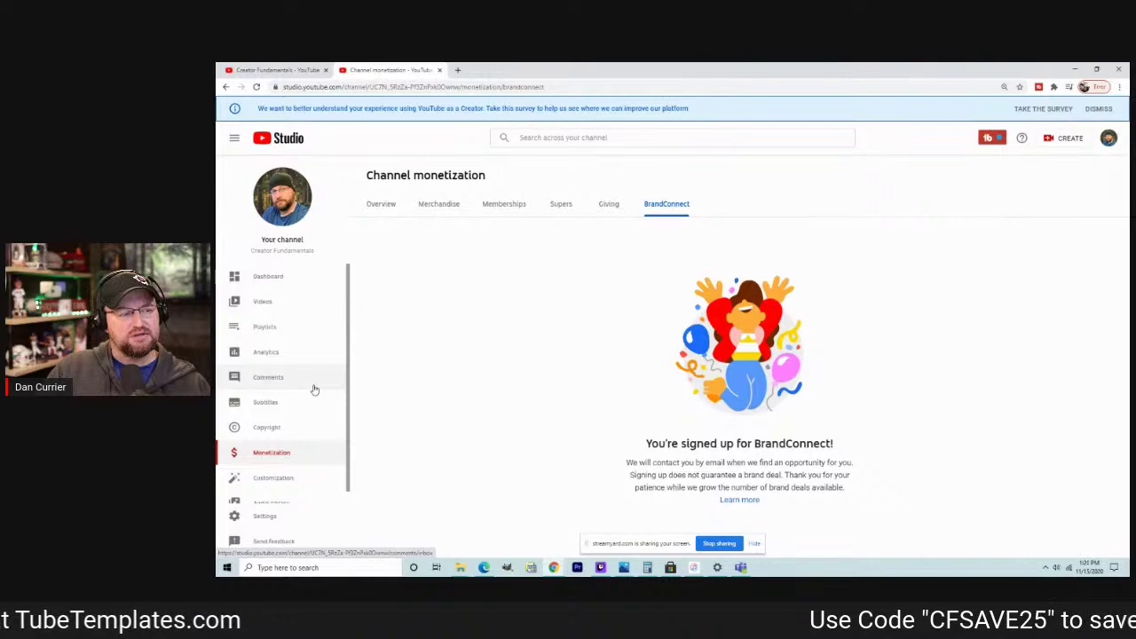
Open the Channel analytics Overview showing 92,056 views and $607.56 estimated revenue
click(306, 352)
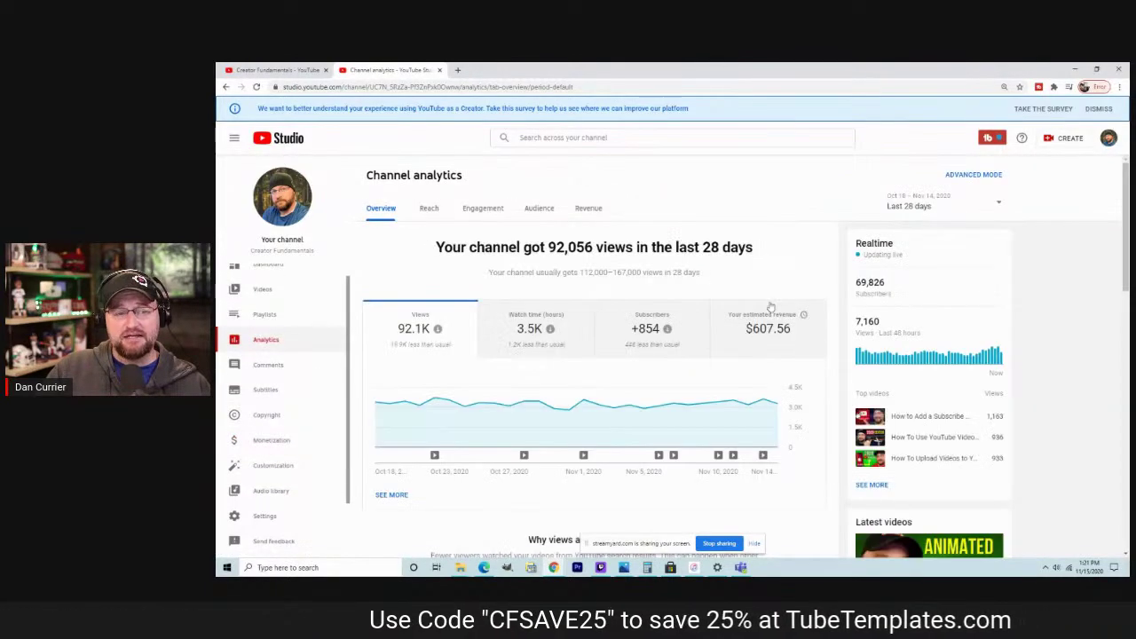
scroll(555, 325, down, 8)
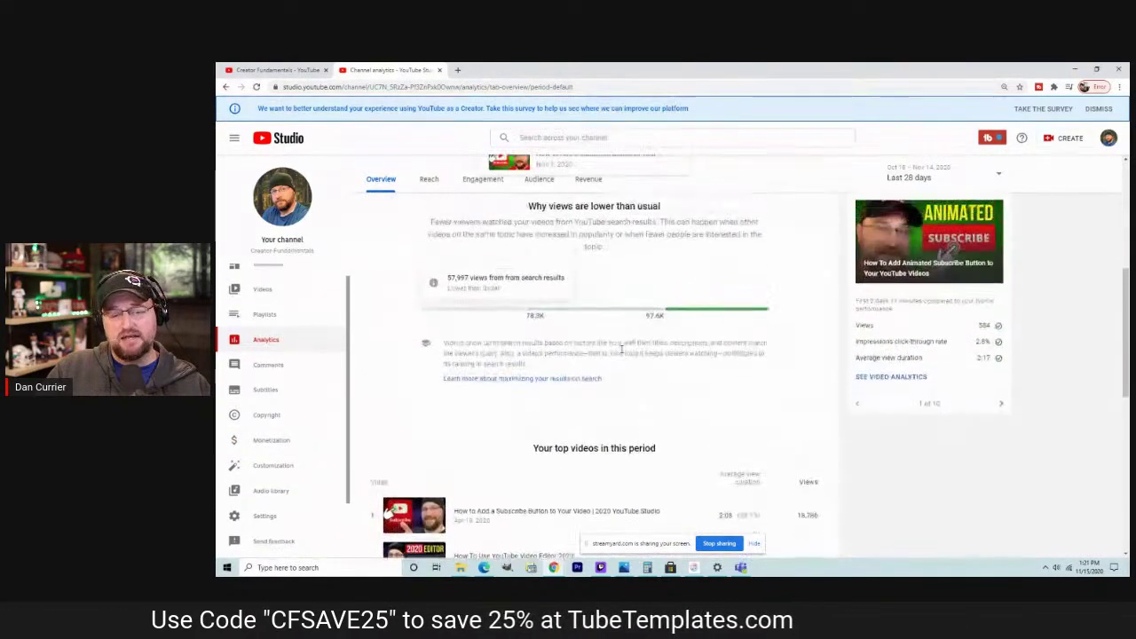
scroll(622, 355, up, 8)
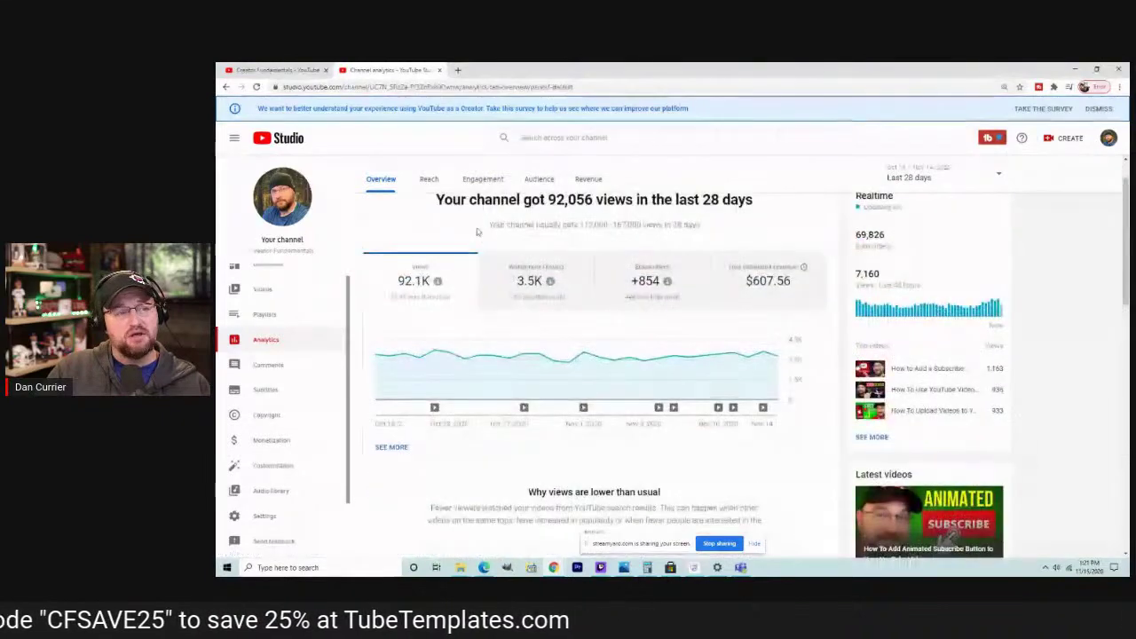
click(395, 450)
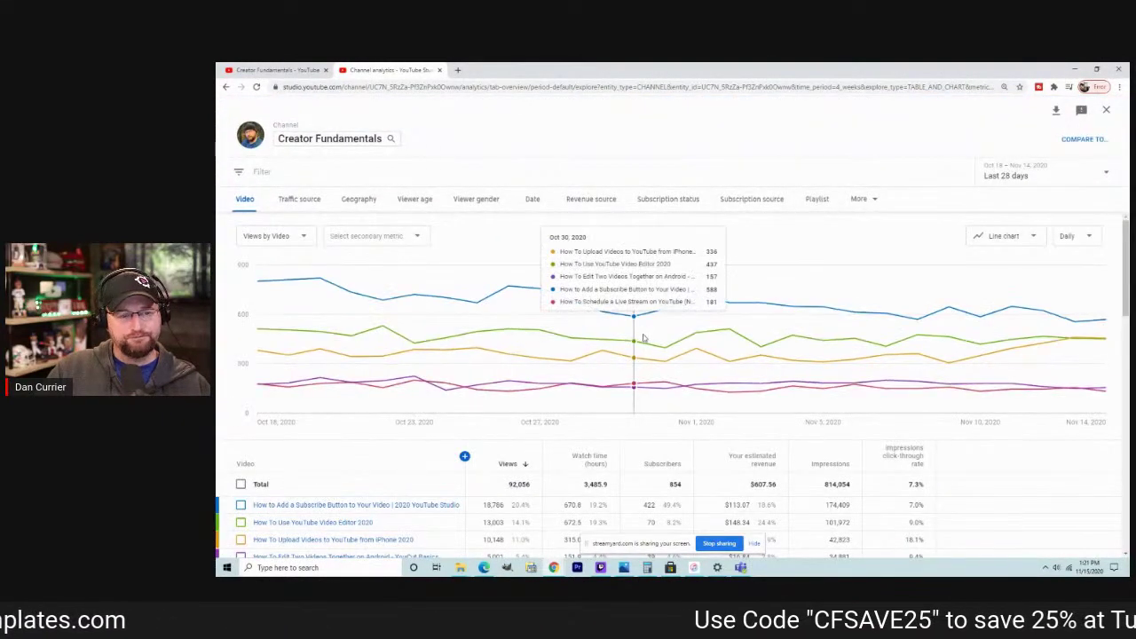
click(317, 201)
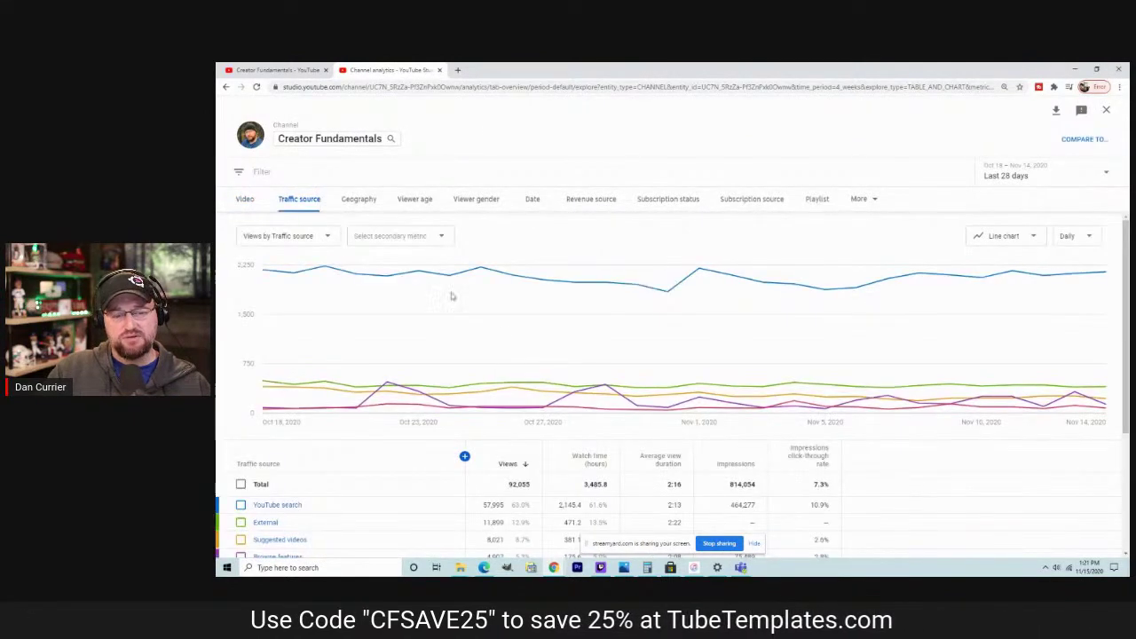
scroll(371, 426, down, 4)
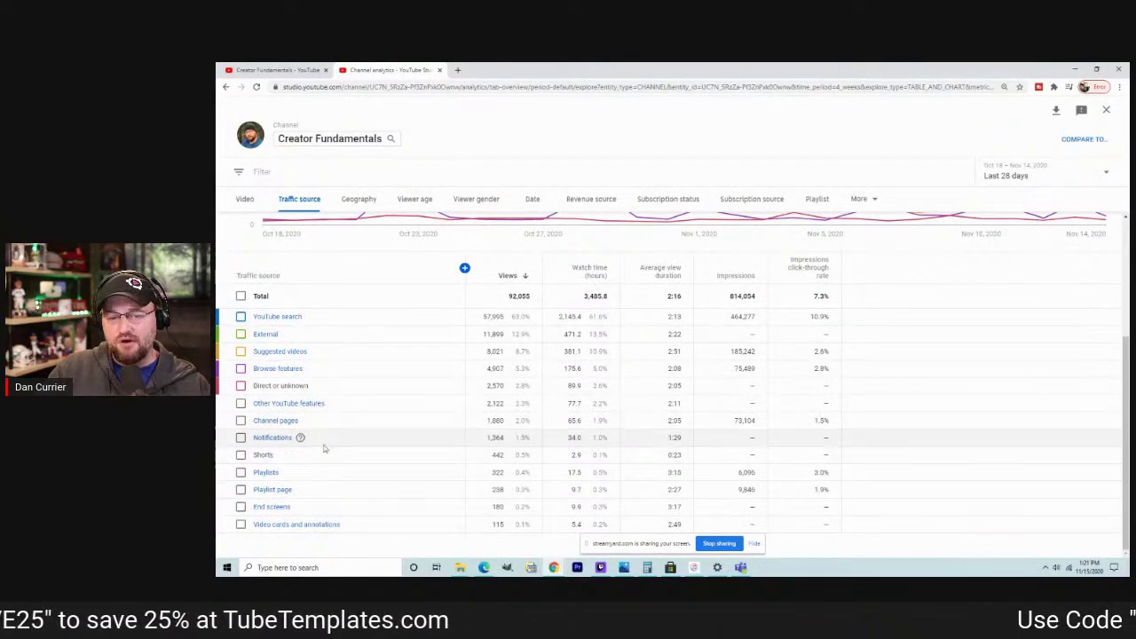
scroll(496, 235, up, 4)
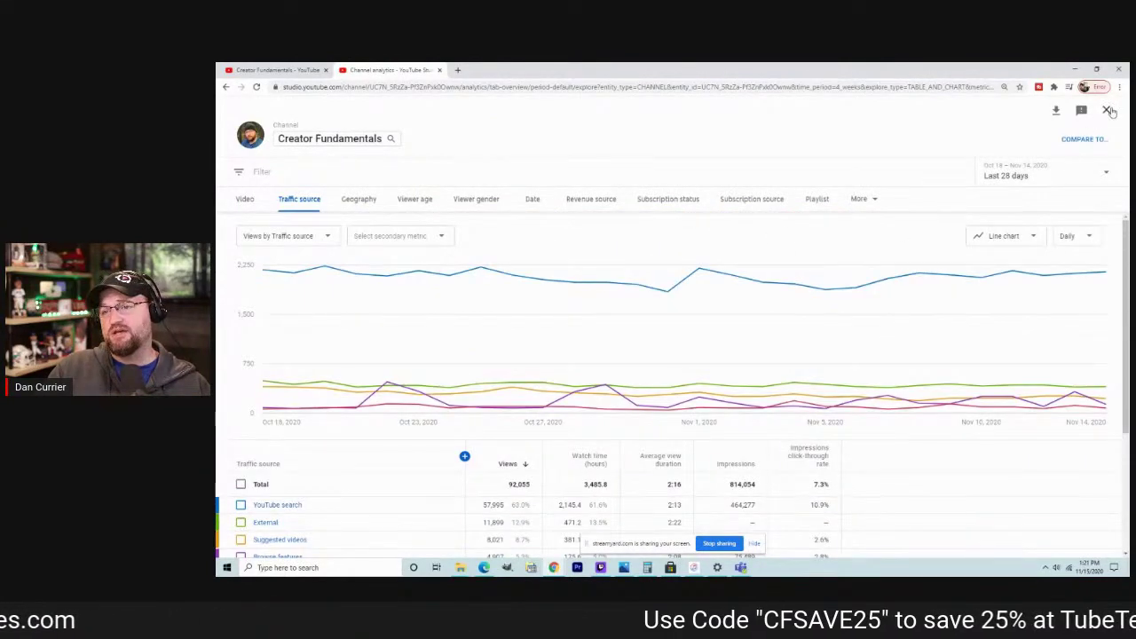
click(1110, 111)
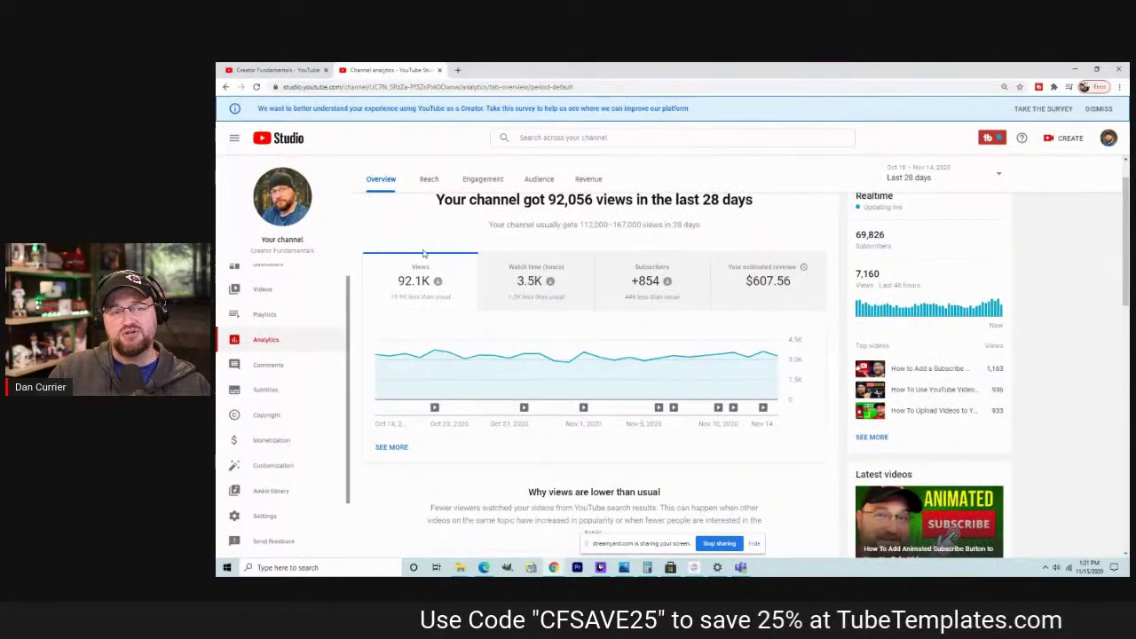
scroll(435, 255, up, 1)
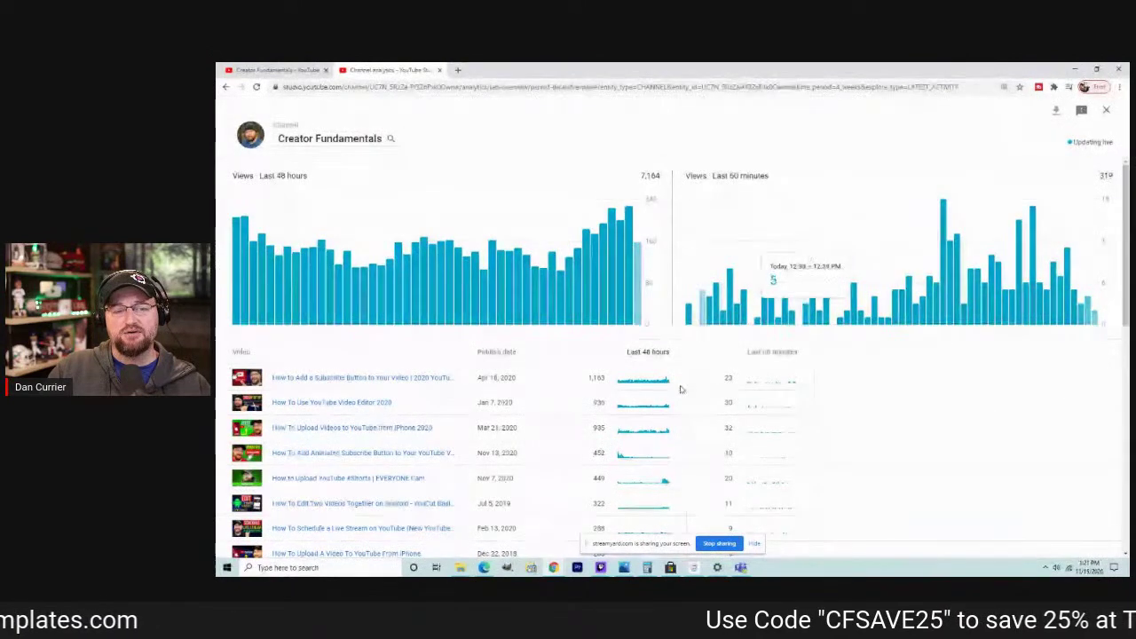
click(773, 353)
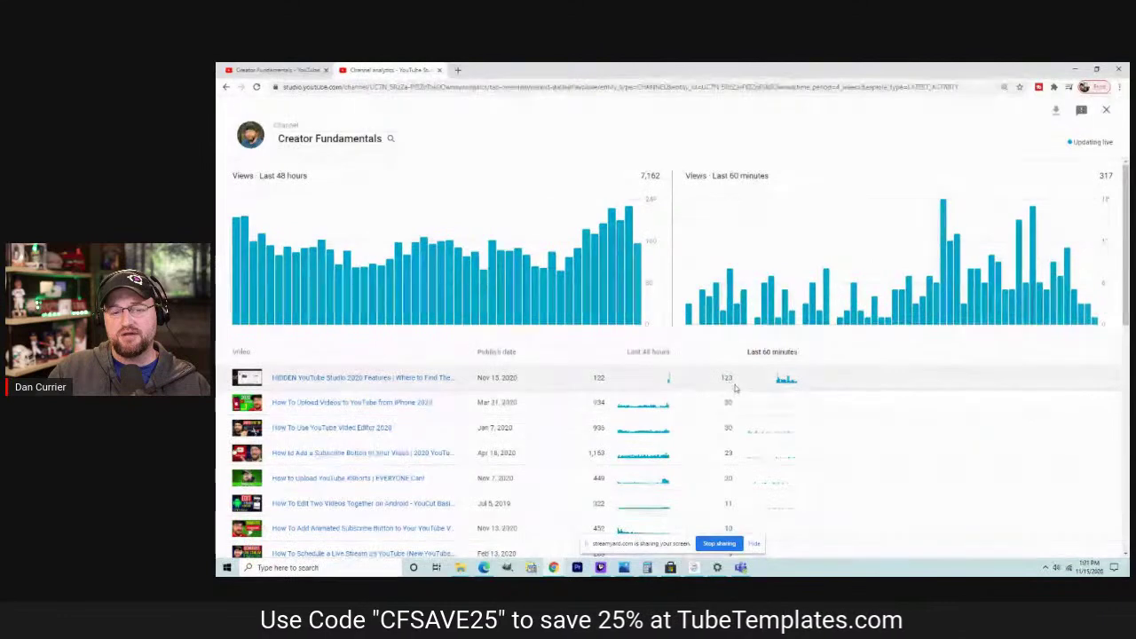
click(1110, 113)
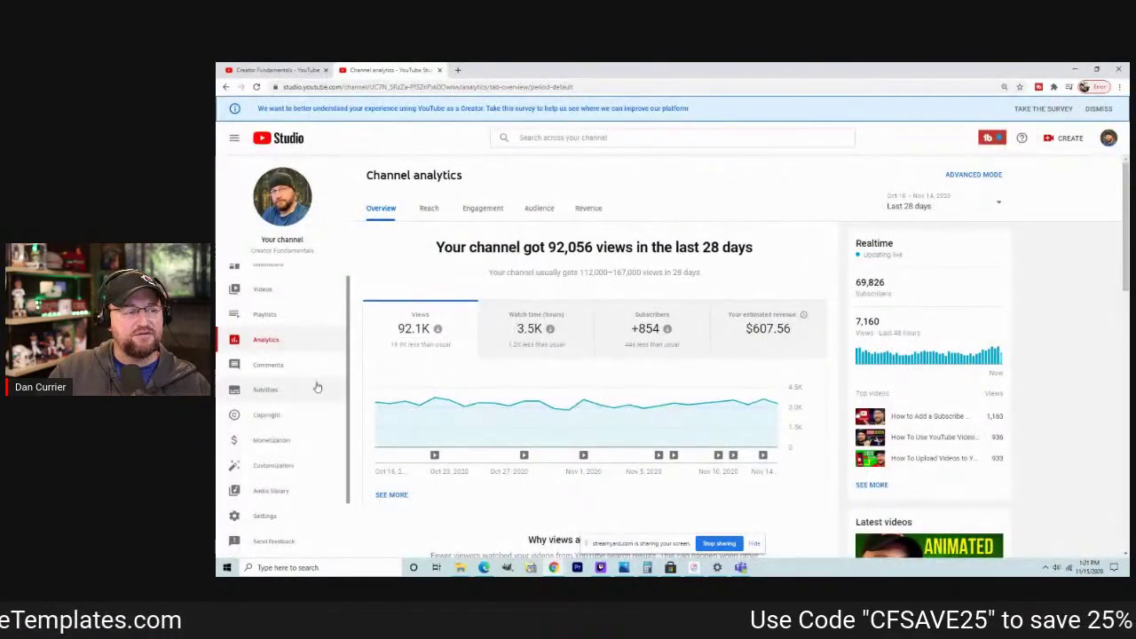
click(292, 368)
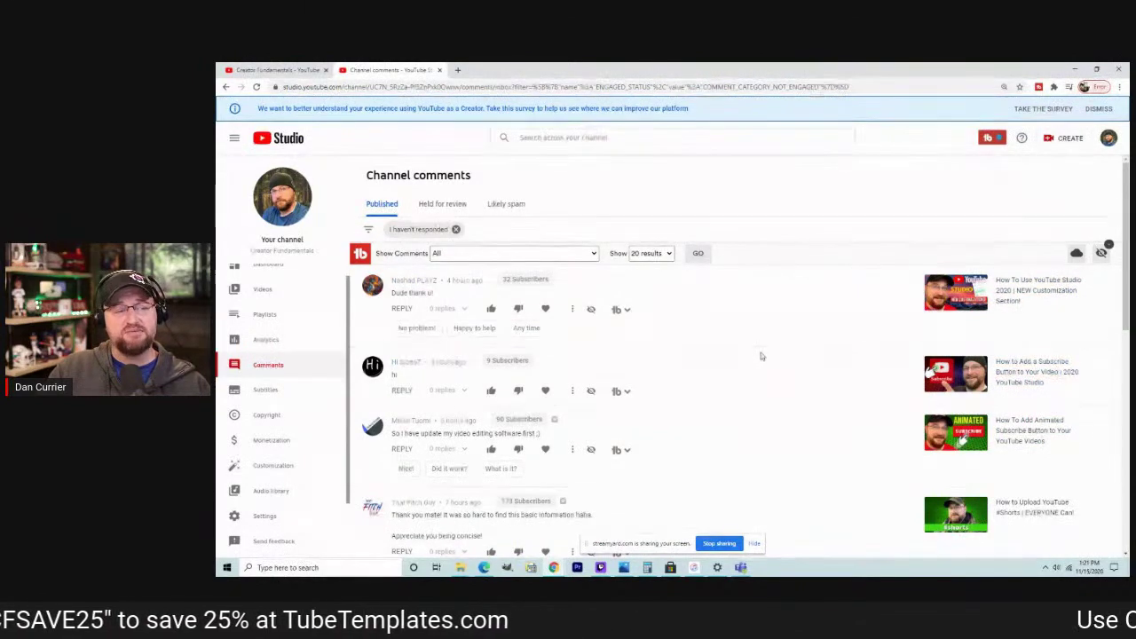
Glance at the Channel videos list, then return to the dashboard showing 69,826 subscribers
click(266, 266)
click(284, 304)
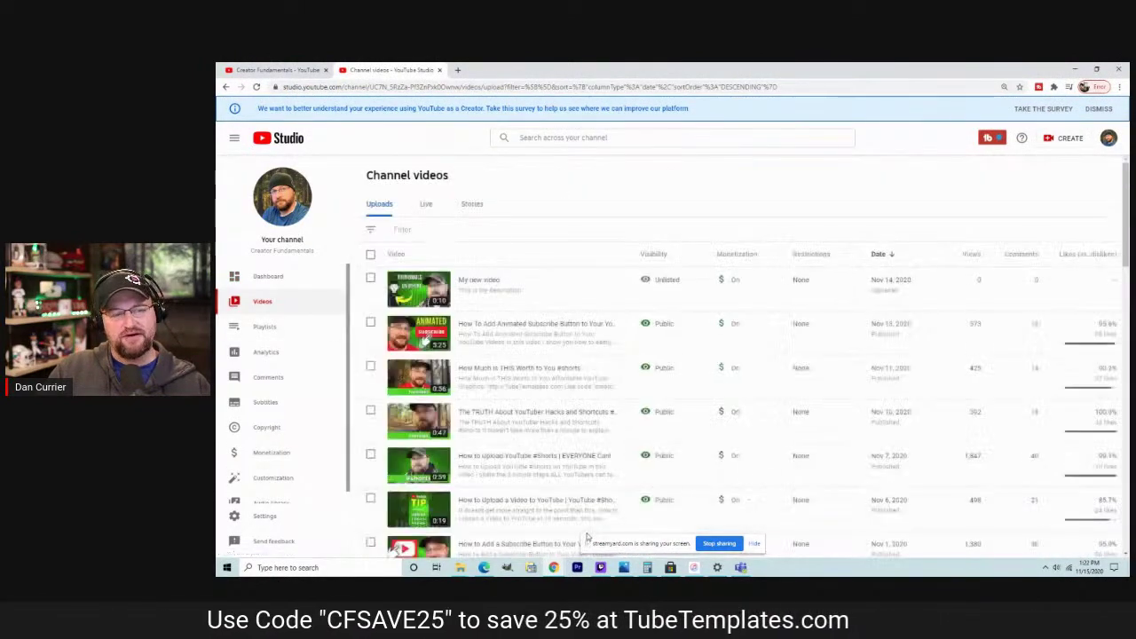
scroll(609, 436, down, 15)
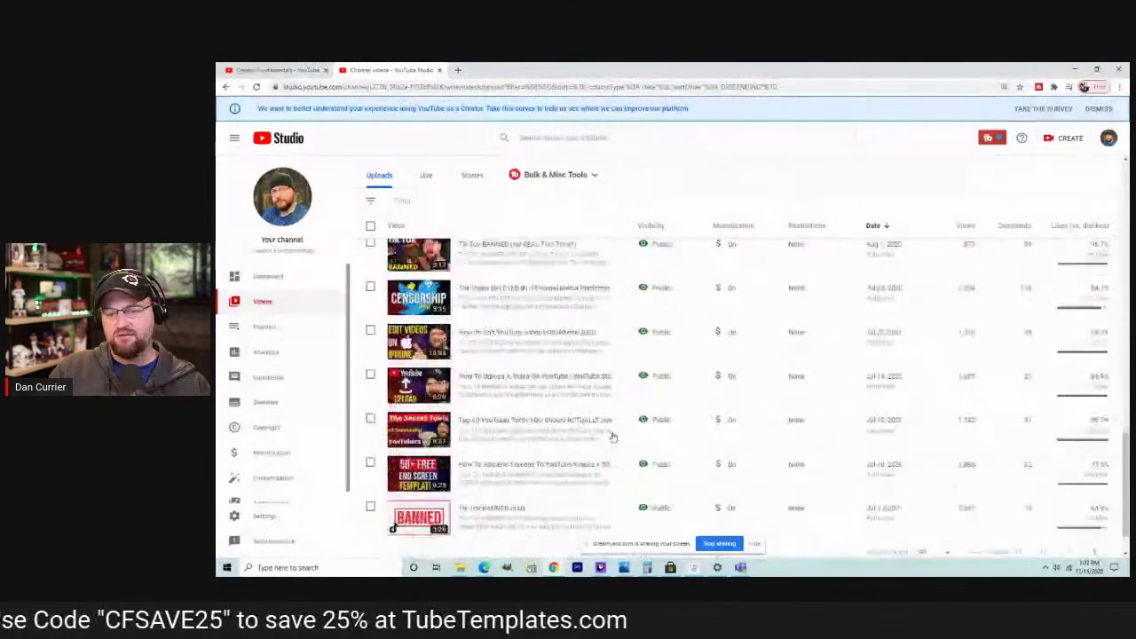
scroll(613, 438, up, 10)
click(276, 279)
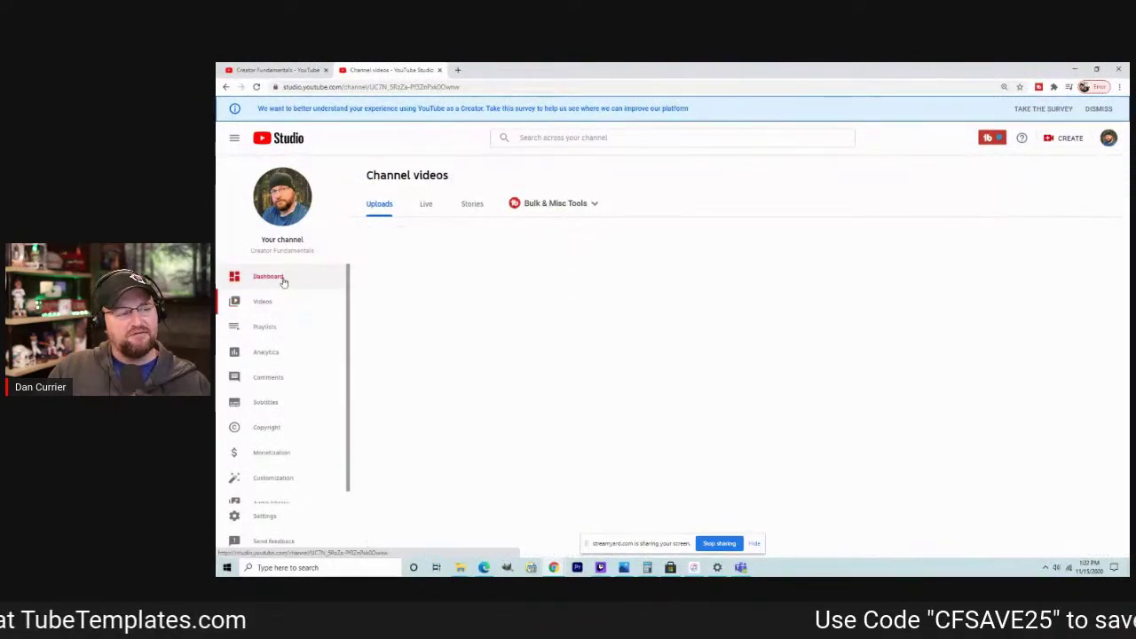
scroll(319, 383, down, 2)
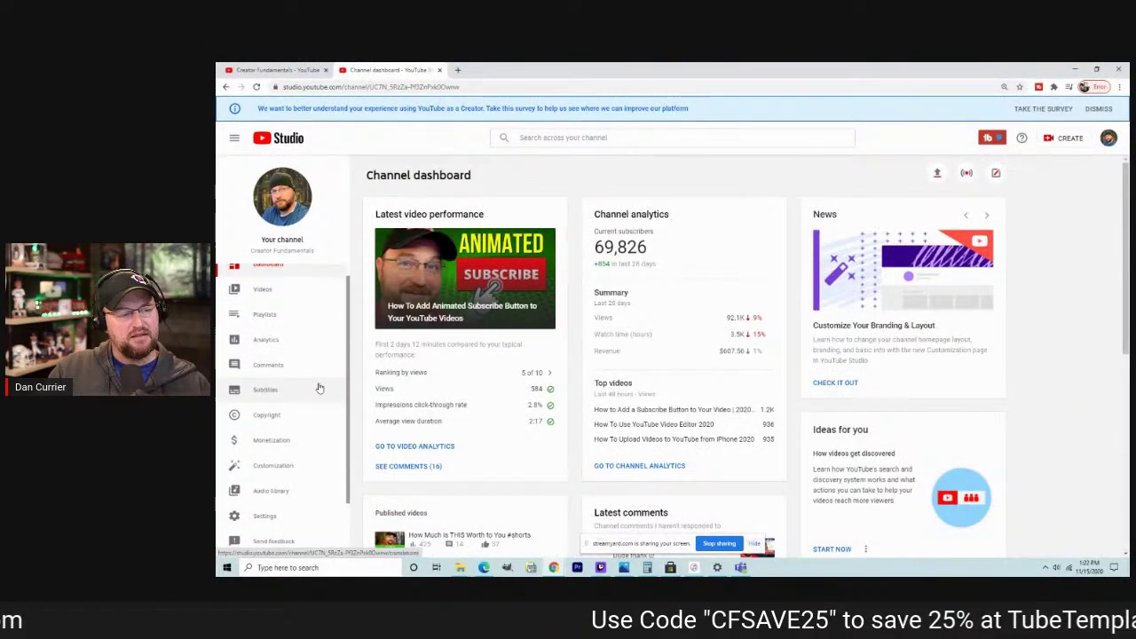
Show the Audio library's free music list and dismiss its welcome tip
click(281, 490)
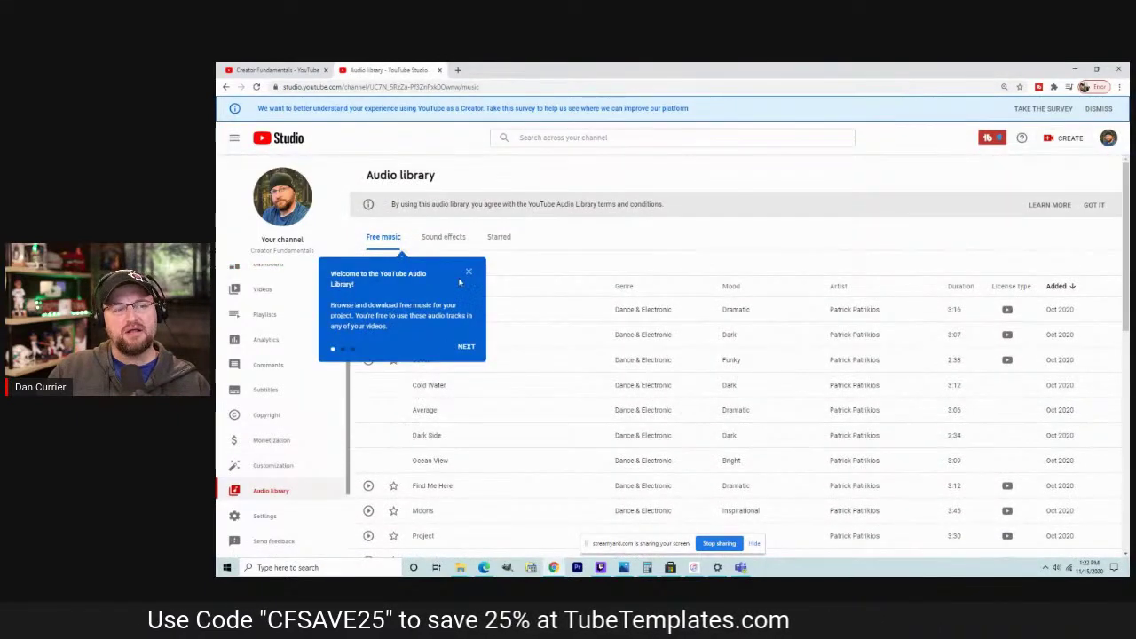
click(470, 275)
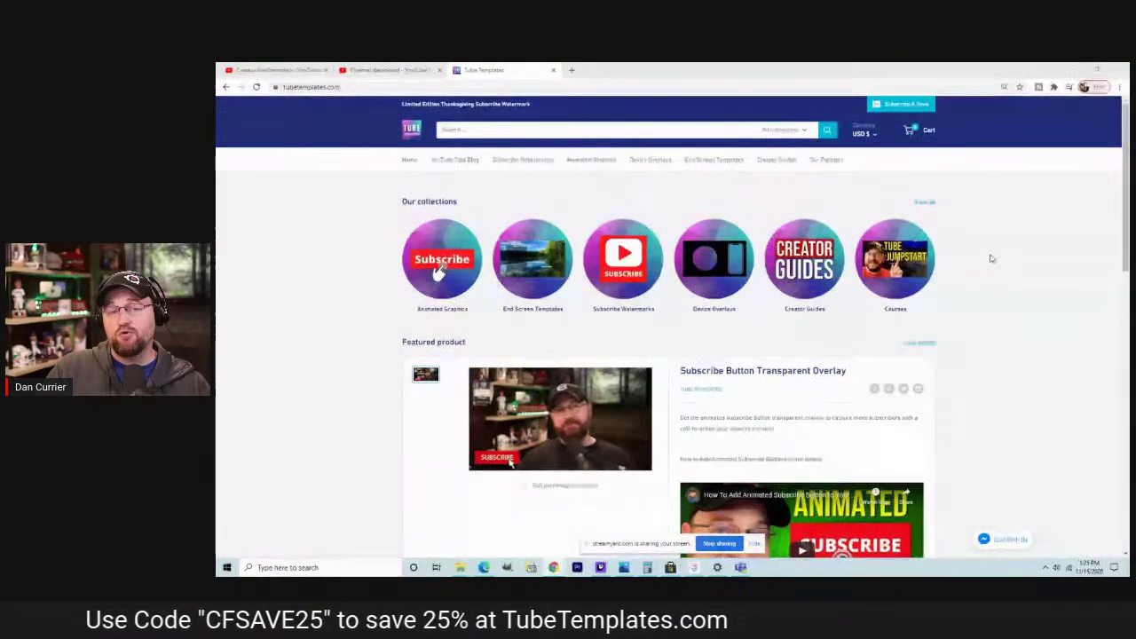
Browse the Animated Graphics collection on TubeTemplates, then open Subscribe Watermarks
click(458, 286)
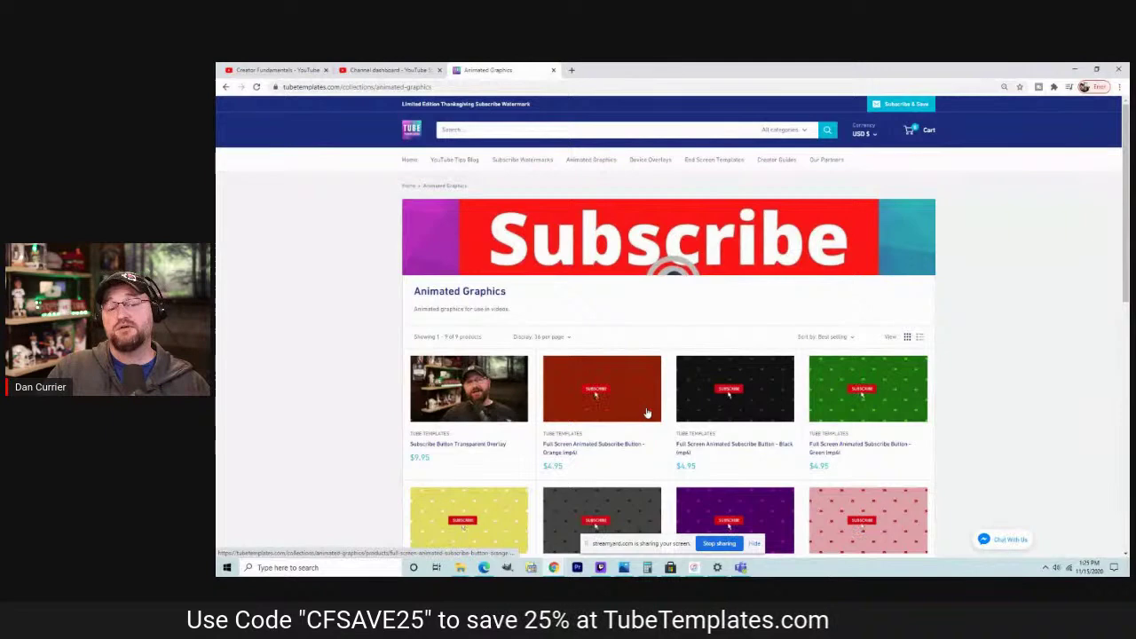
scroll(634, 402, down, 3)
scroll(635, 402, up, 3)
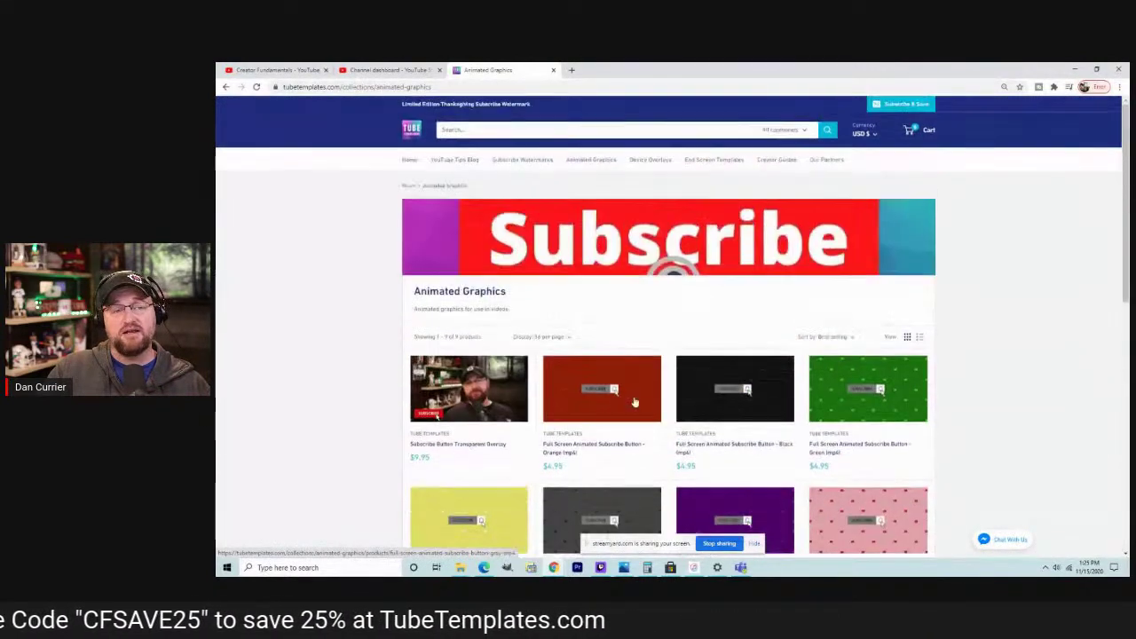
click(519, 160)
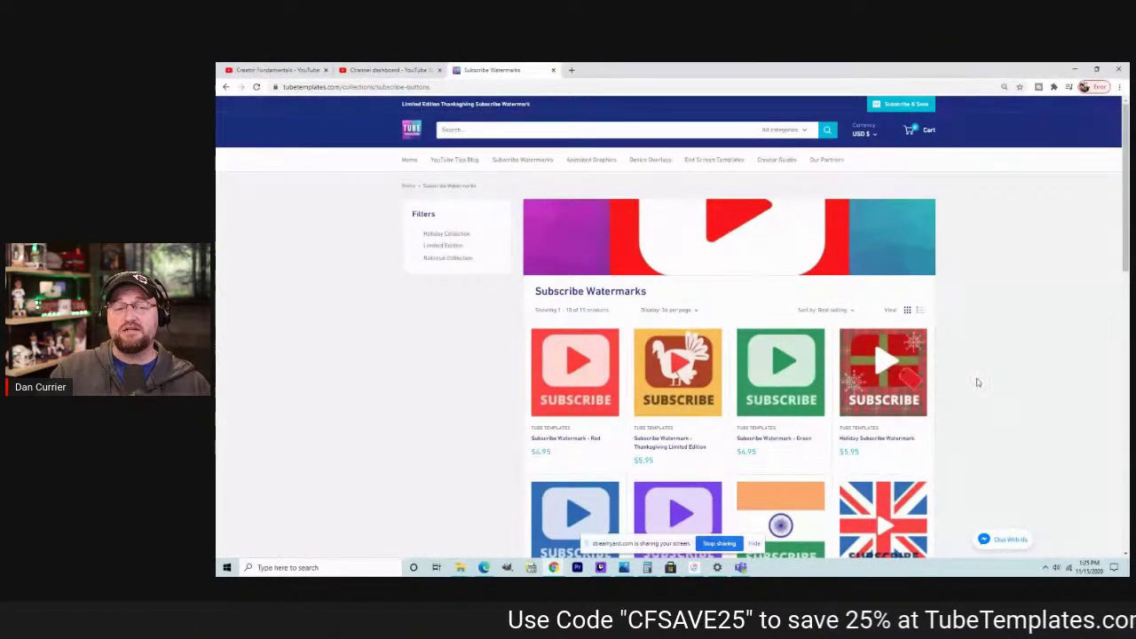
scroll(976, 382, down, 2)
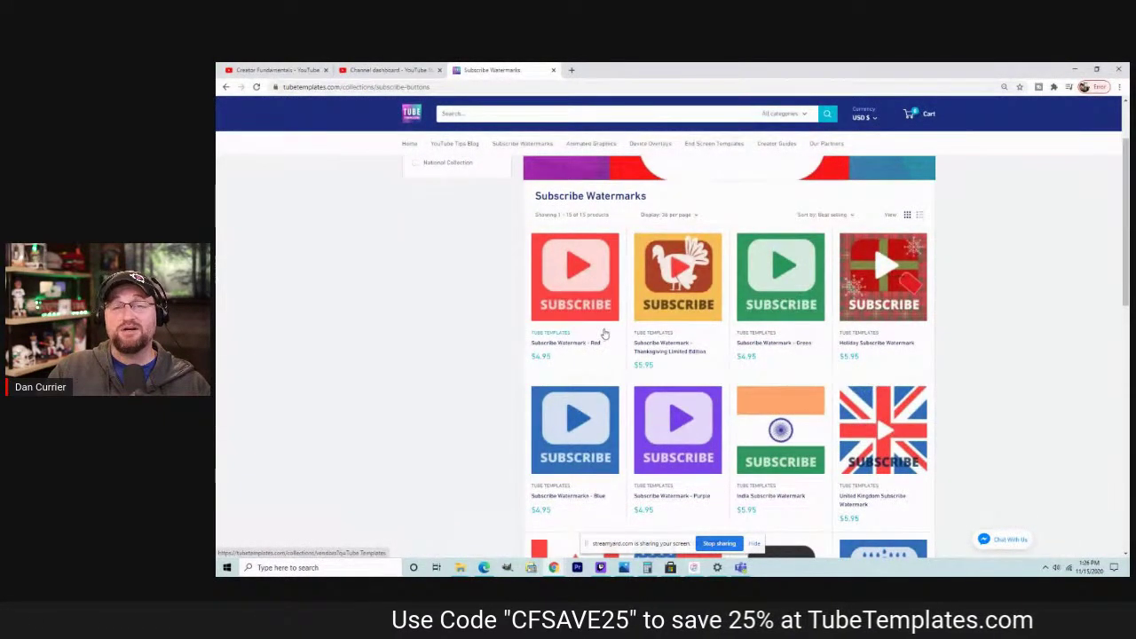
scroll(1017, 378, down, 2)
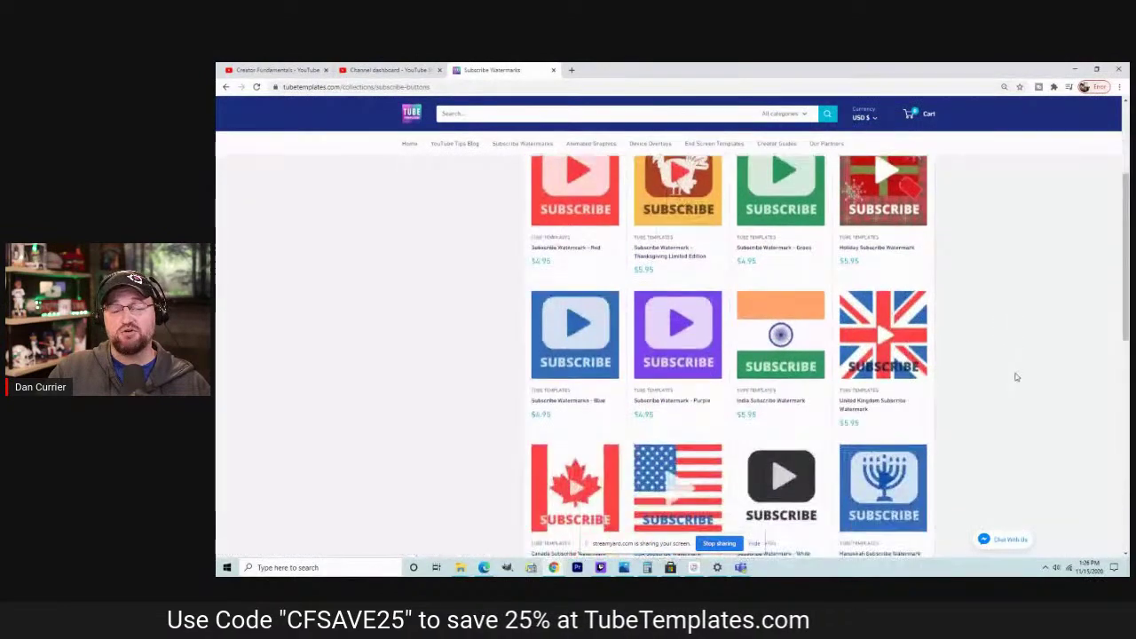
scroll(1016, 377, down, 5)
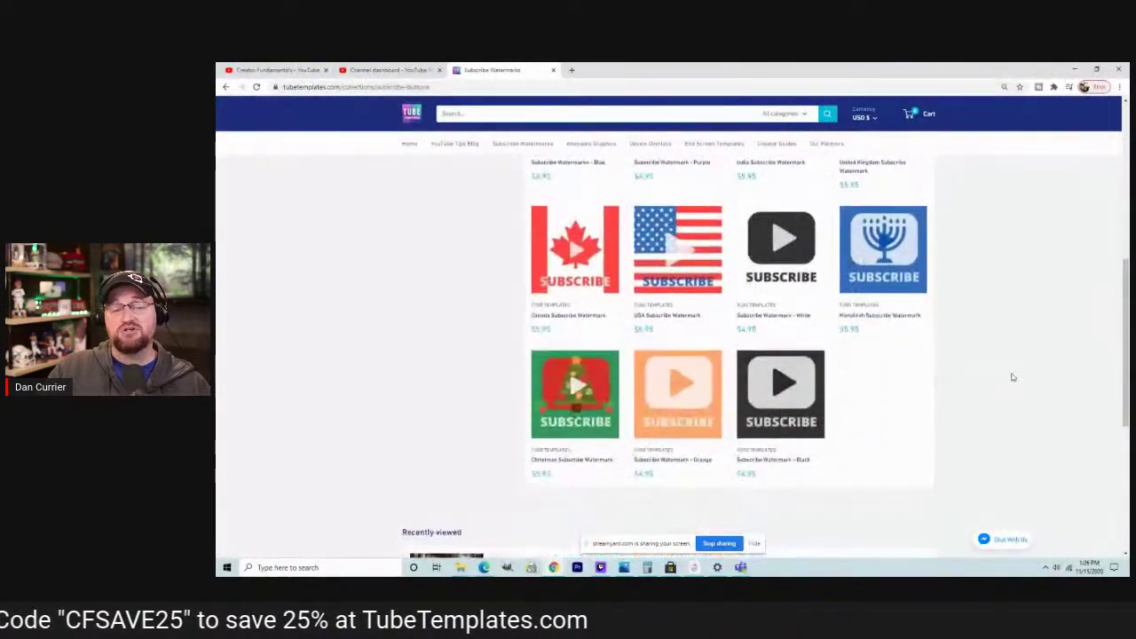
scroll(1015, 371, up, 4)
scroll(1016, 369, up, 4)
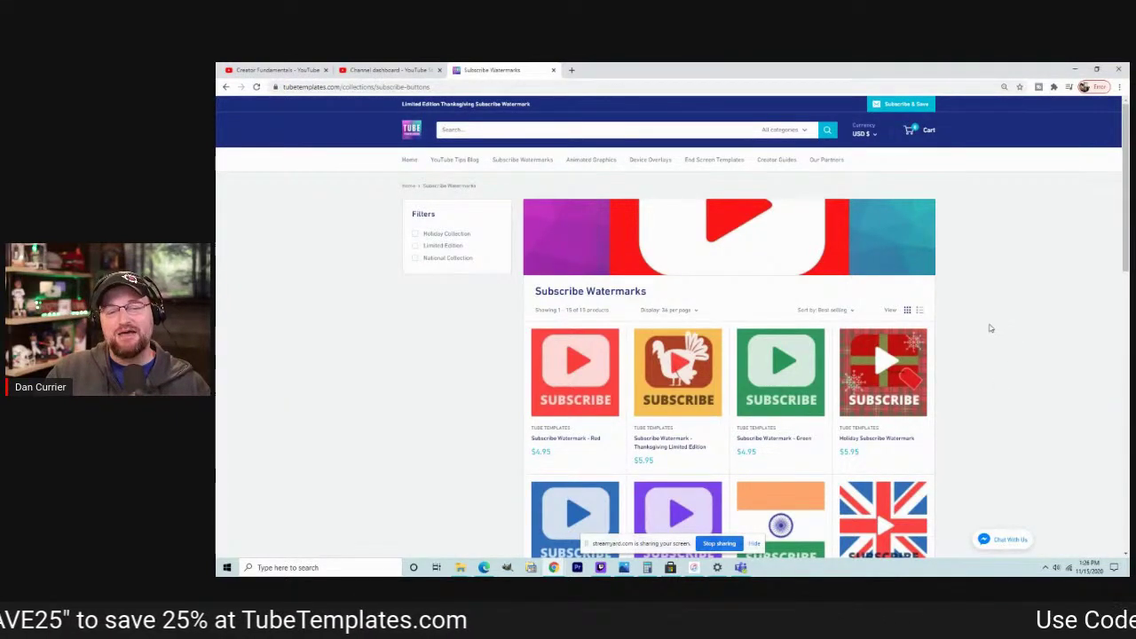
scroll(991, 329, down, 1)
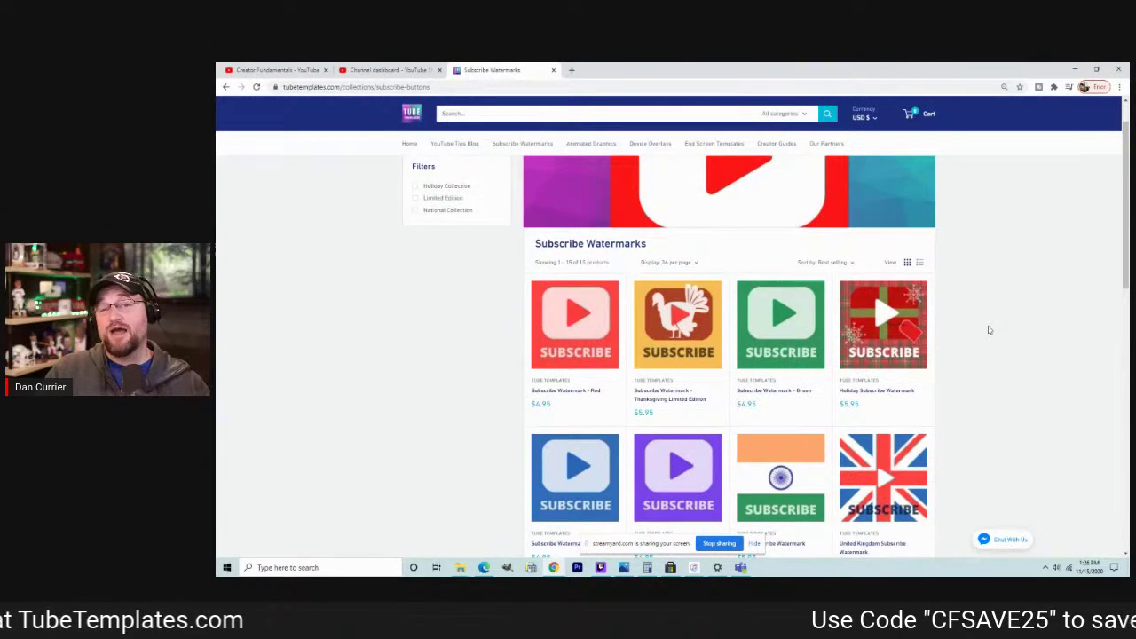